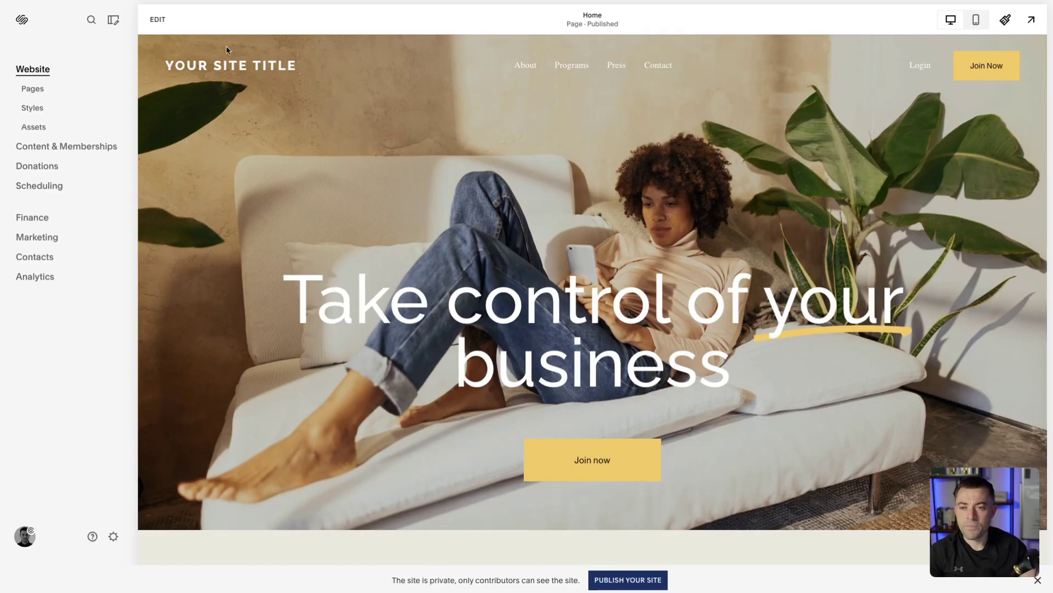
- Start editing the Home page and add a Gallery block to the empty section below the hero
{"action": "left_click", "coordinate": [161, 21]}
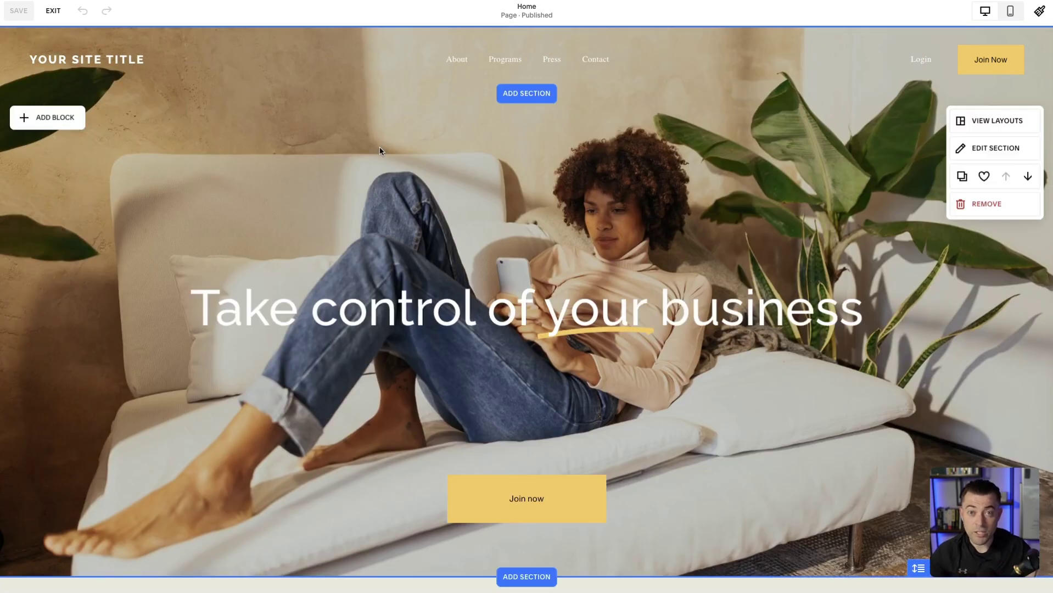
{"action": "scroll", "coordinate": [532, 432], "scroll_direction": "down", "scroll_amount": 10}
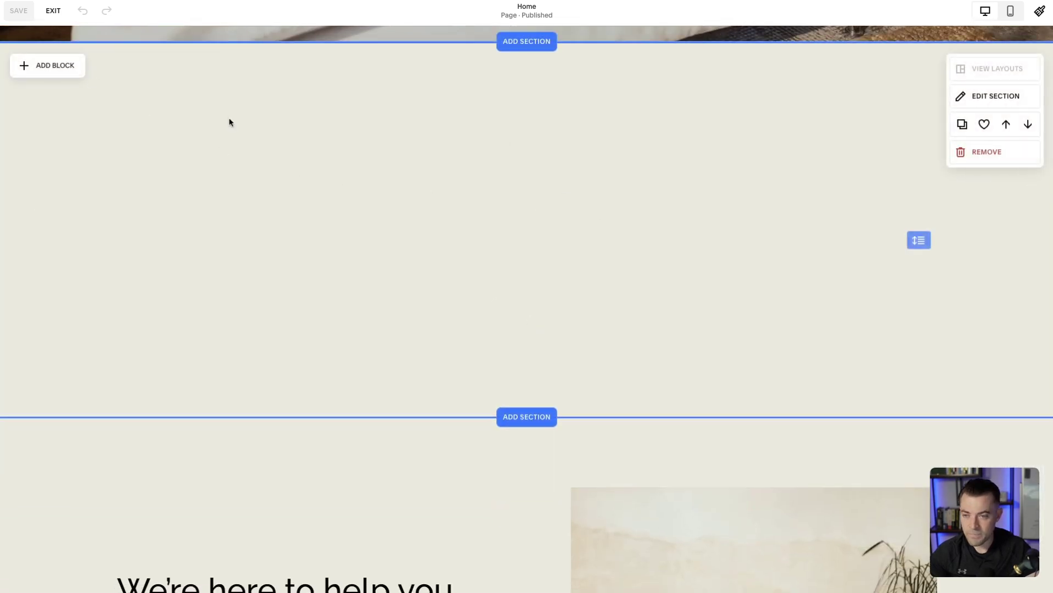
{"action": "left_click", "coordinate": [71, 67]}
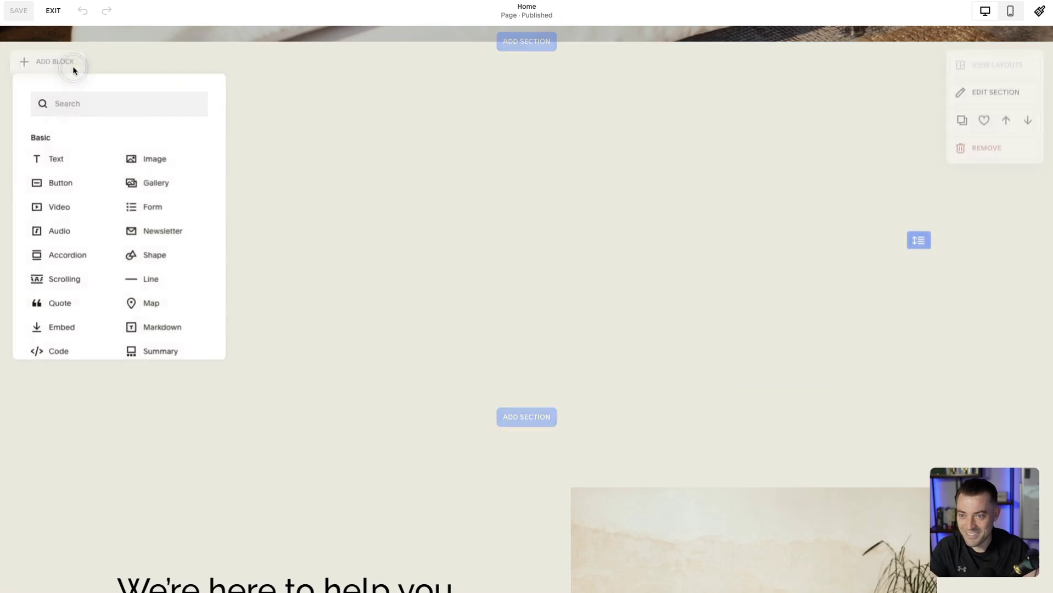
{"action": "type", "text": "video"}
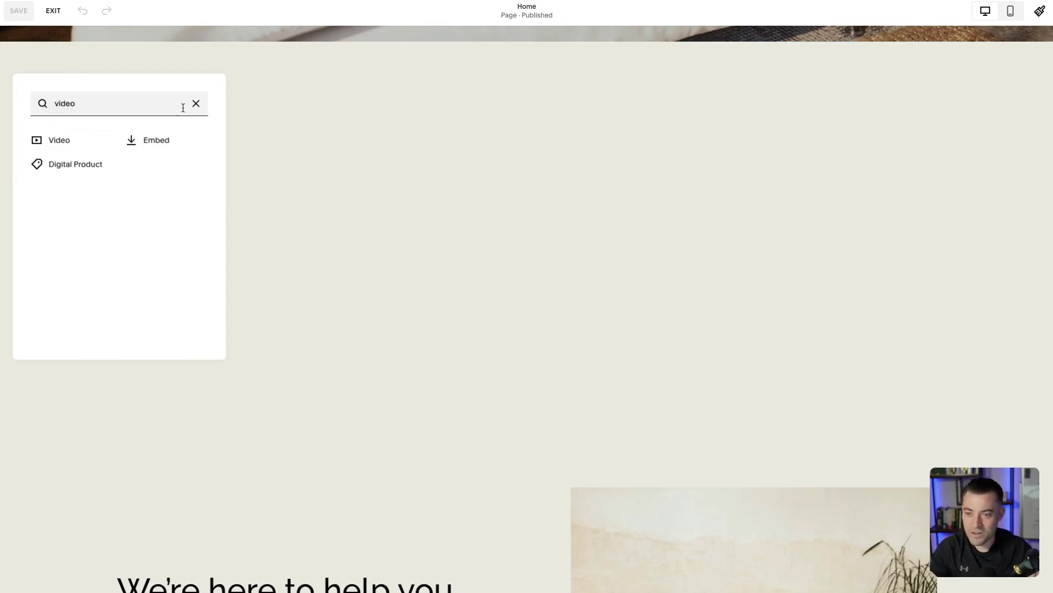
{"action": "left_click", "coordinate": [196, 104]}
{"action": "left_click", "coordinate": [55, 68]}
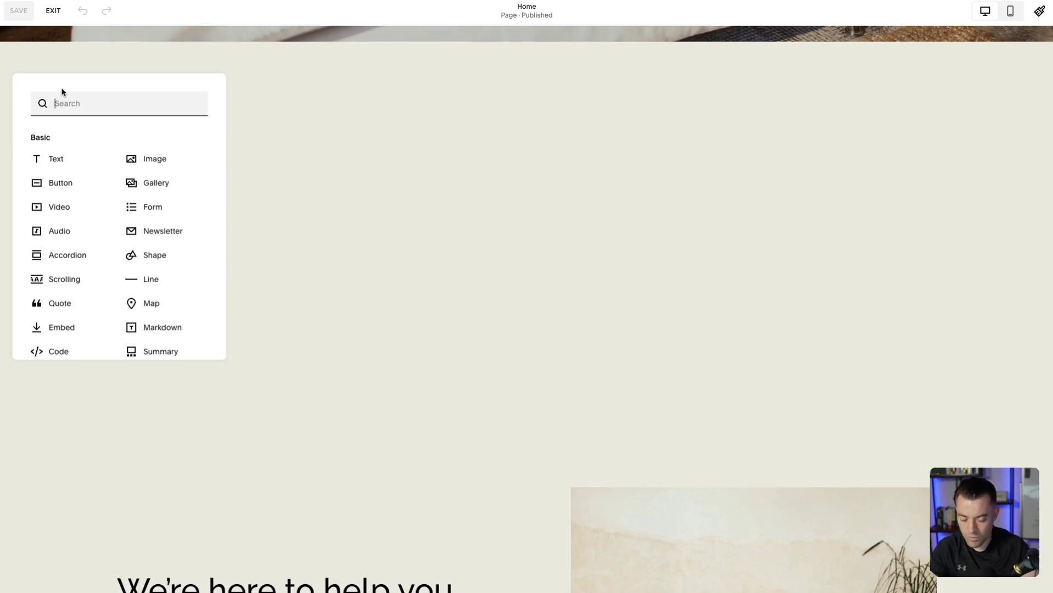
{"action": "type", "text": "gallery"}
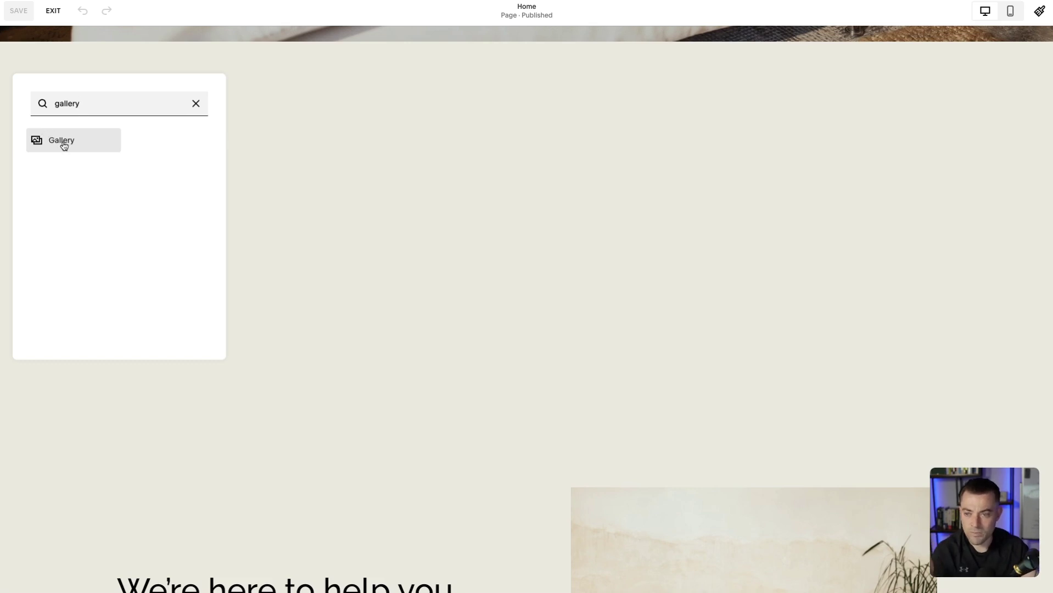
{"action": "left_click", "coordinate": [62, 141]}
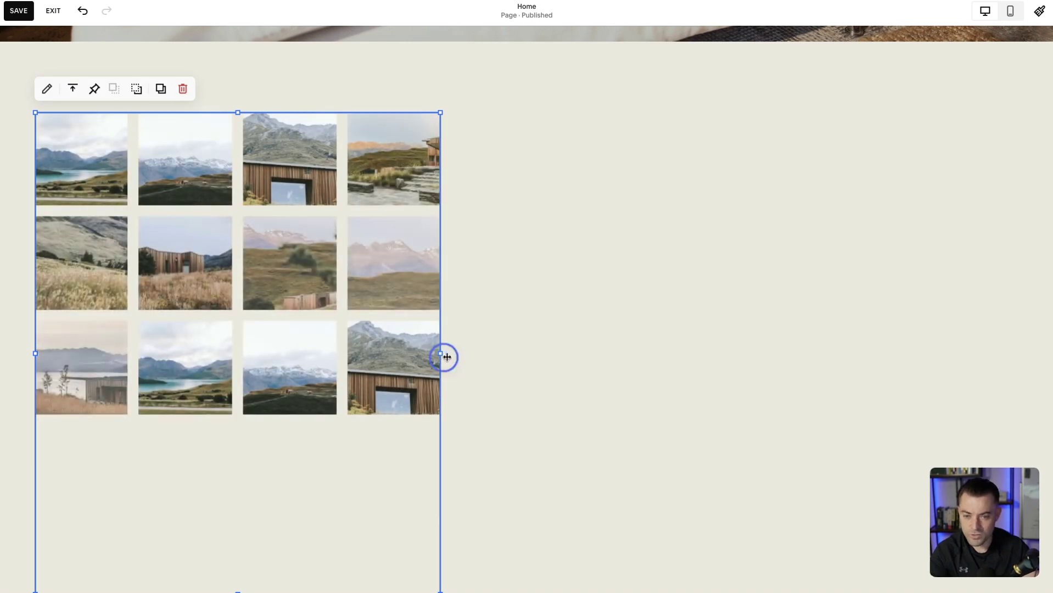
- Widen the gallery across the section and open its settings to add media
{"action": "left_click_drag", "start_coordinate": [443, 357], "coordinate": [1022, 339]}
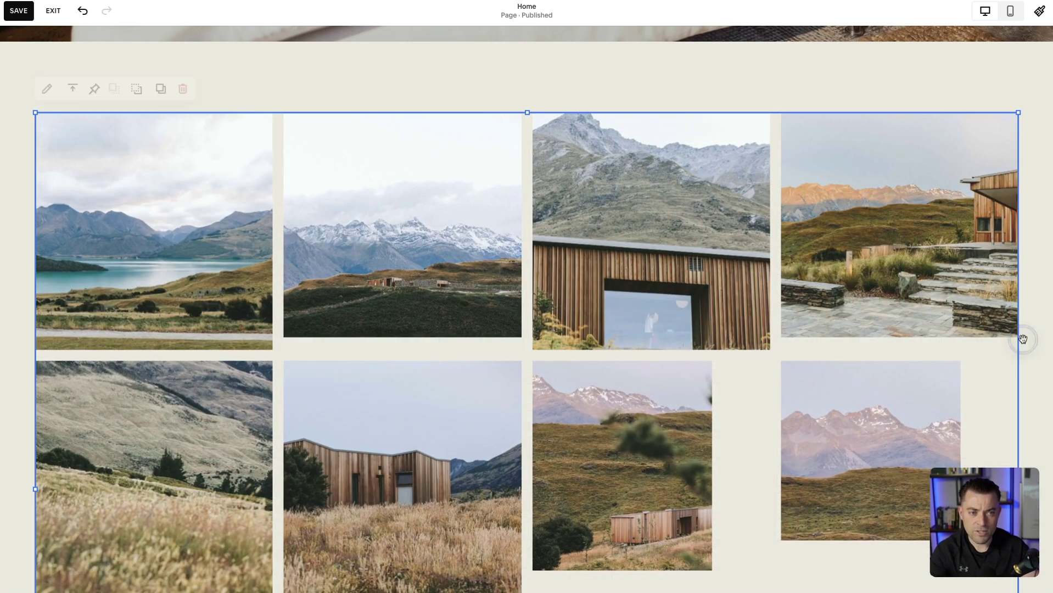
{"action": "double_click", "coordinate": [755, 269]}
{"action": "left_click_drag", "start_coordinate": [972, 199], "coordinate": [644, 117]}
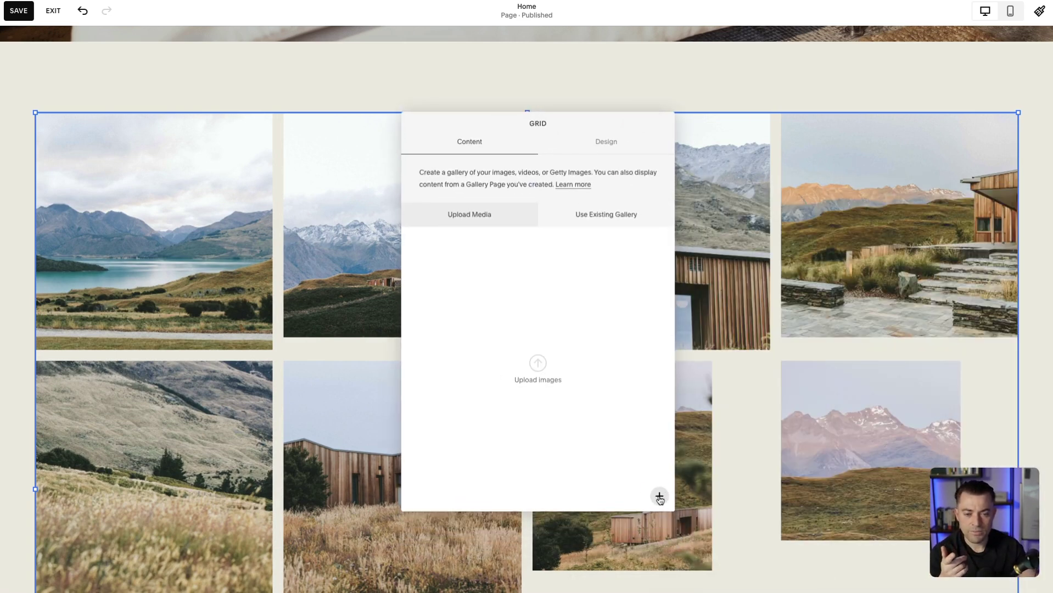
{"action": "left_click", "coordinate": [659, 497]}
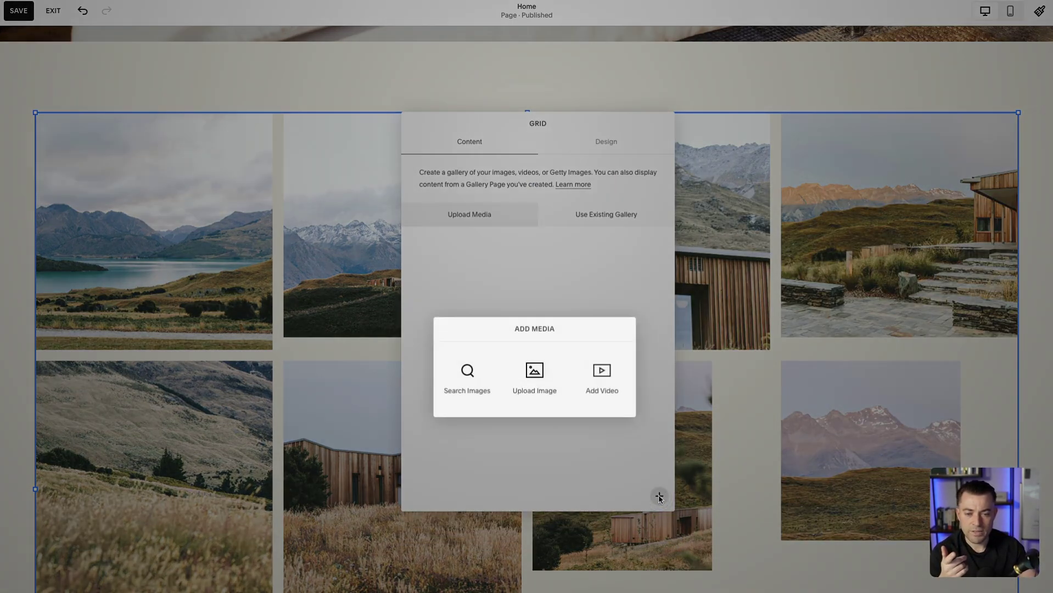
- Add the YouTube video 'Edit Website SEO Appearance on Squarespace' to the gallery by its copied link
{"action": "left_click", "coordinate": [614, 387]}
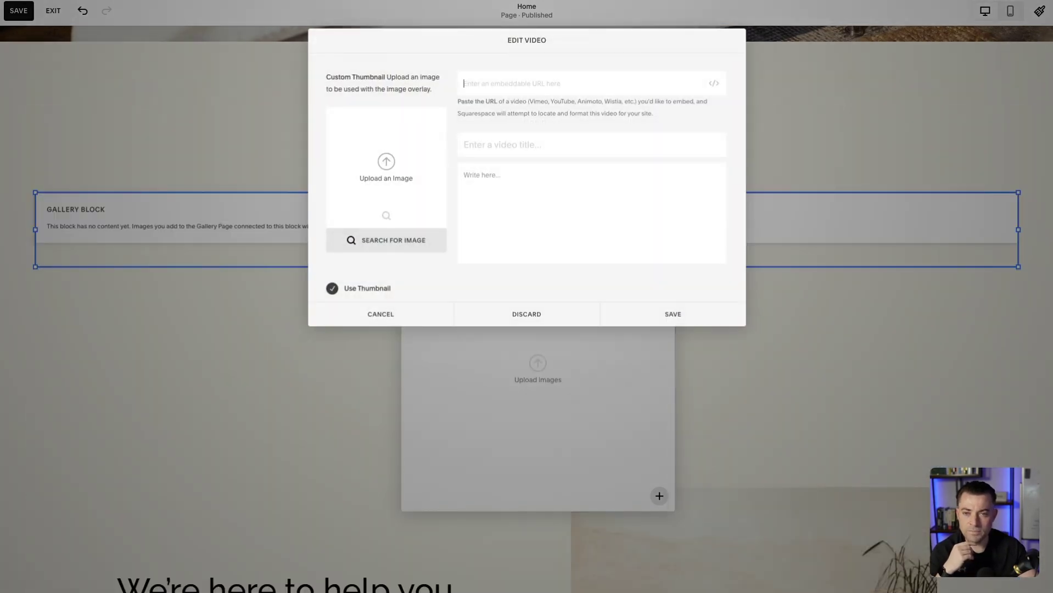
{"action": "key", "text": "ctrl+Tab"}
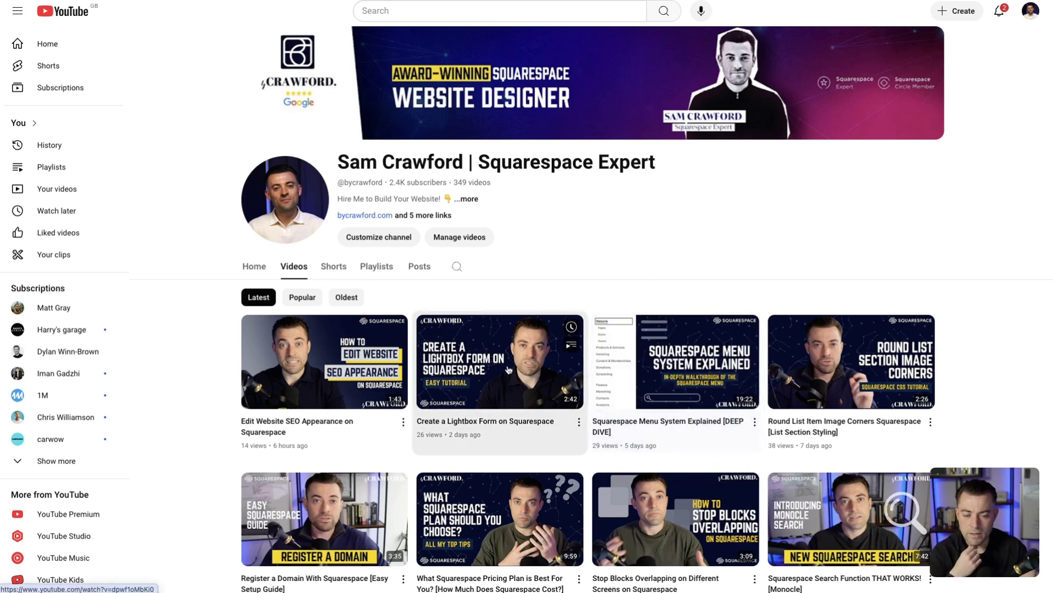
{"action": "right_click", "coordinate": [339, 331]}
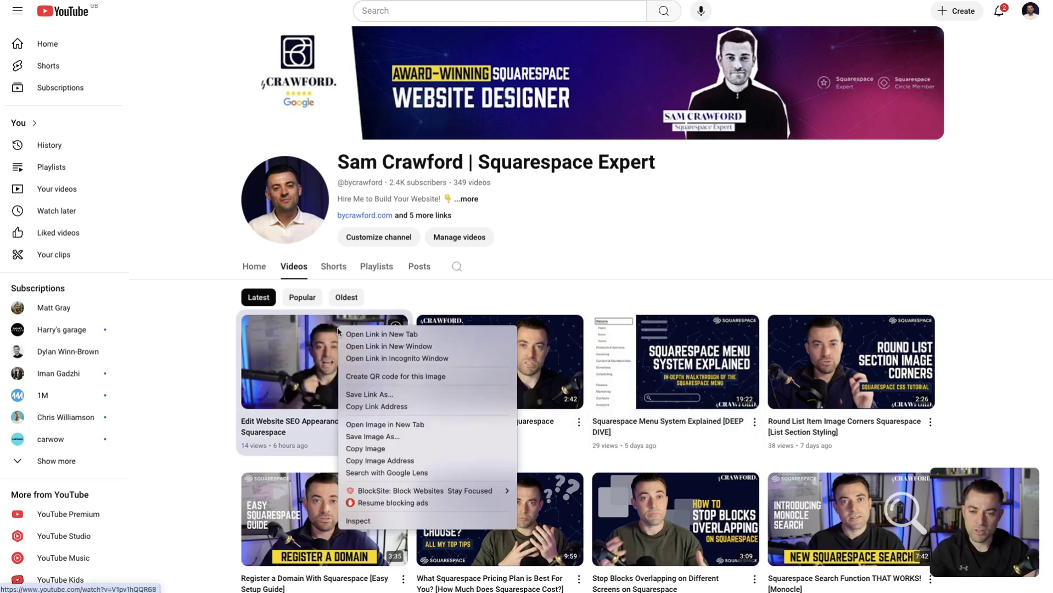
{"action": "left_click", "coordinate": [389, 409]}
{"action": "key", "text": "ctrl+shift+Tab"}
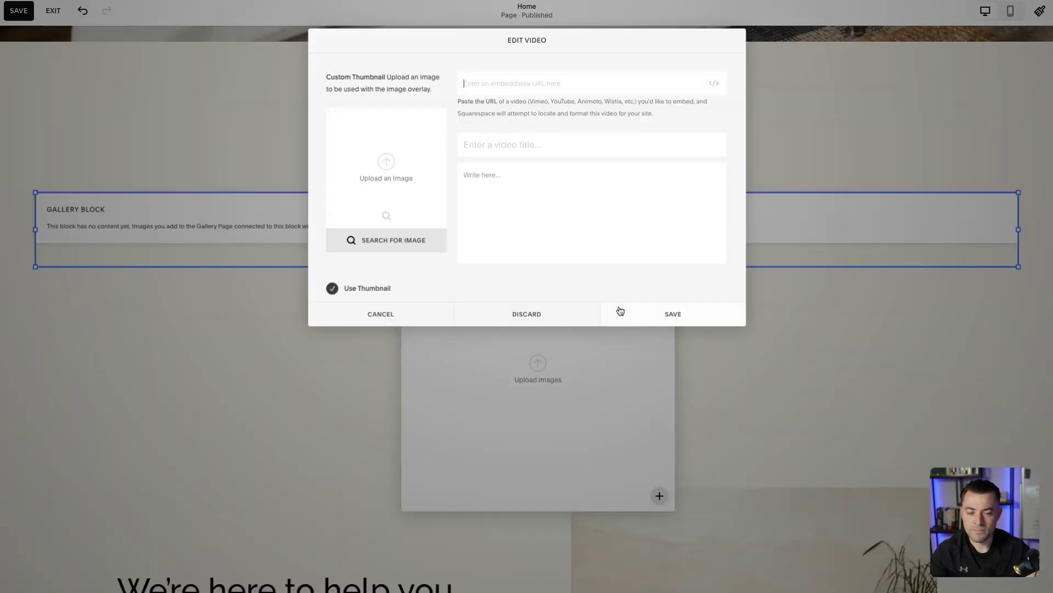
{"action": "key", "text": "ctrl+v"}
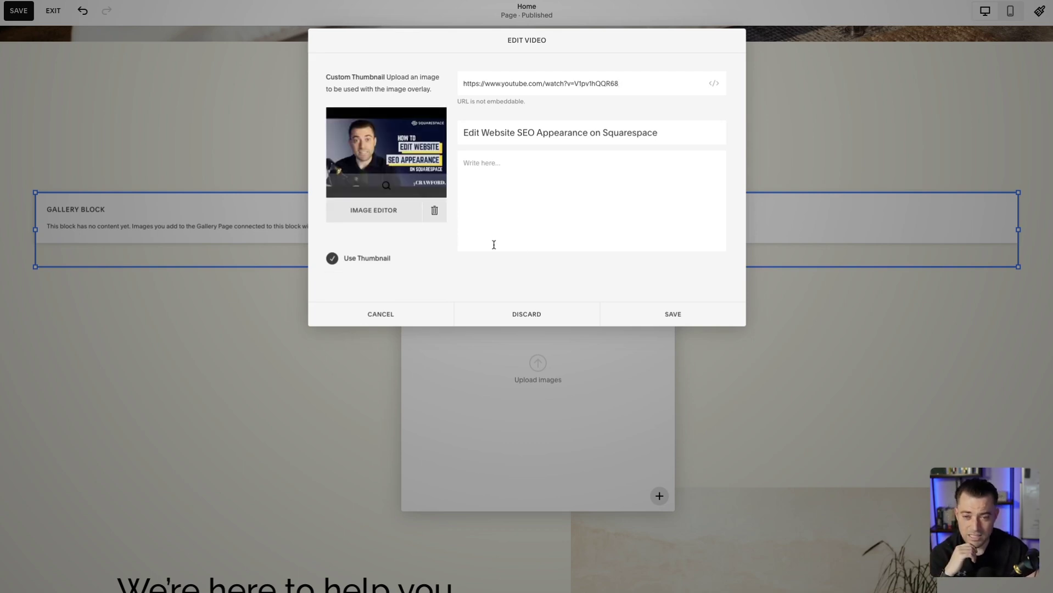
{"action": "left_click", "coordinate": [675, 315]}
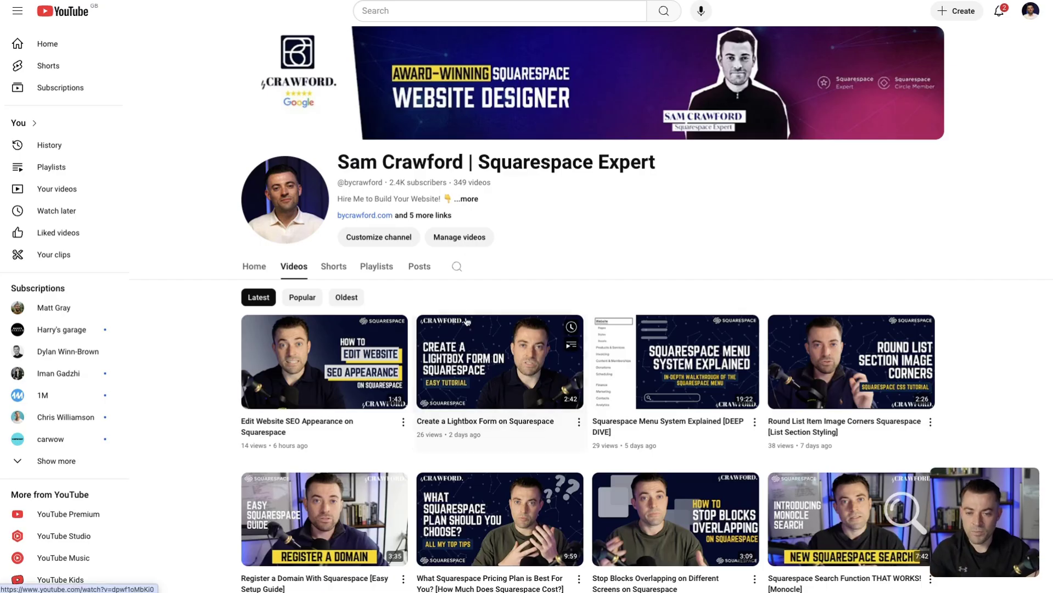
- Add the 'Create a Lightbox Form on Squarespace' YouTube video to the gallery
{"action": "right_click", "coordinate": [466, 332]}
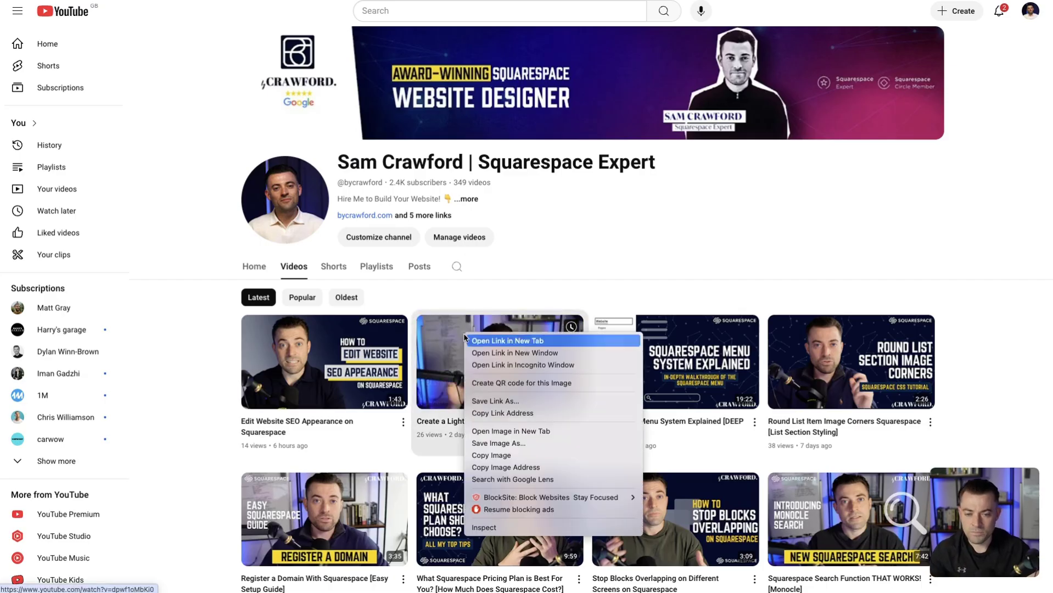
{"action": "left_click", "coordinate": [511, 414]}
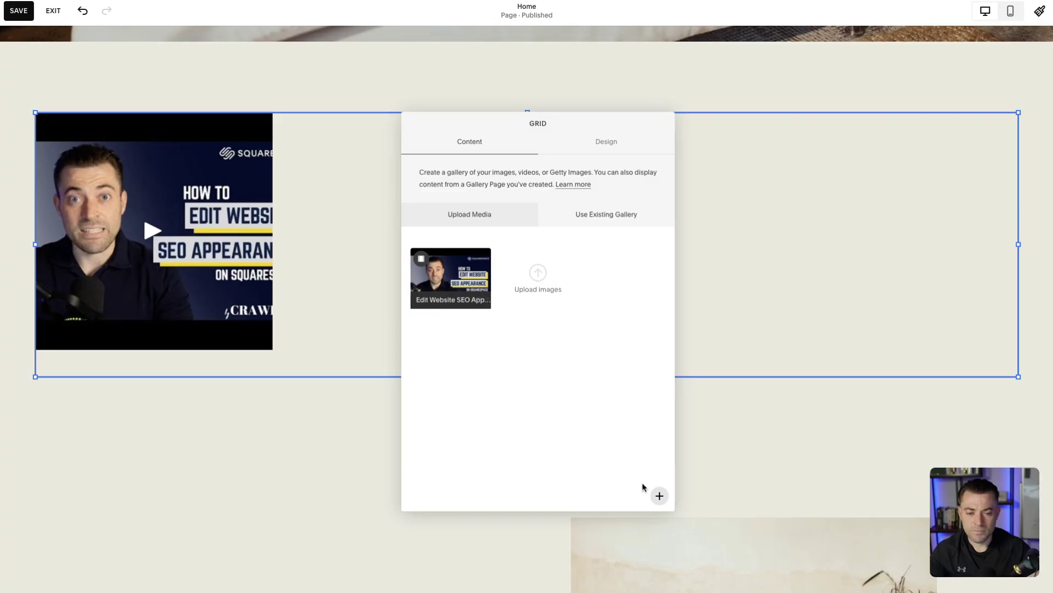
{"action": "left_click", "coordinate": [659, 496]}
{"action": "left_click", "coordinate": [599, 393]}
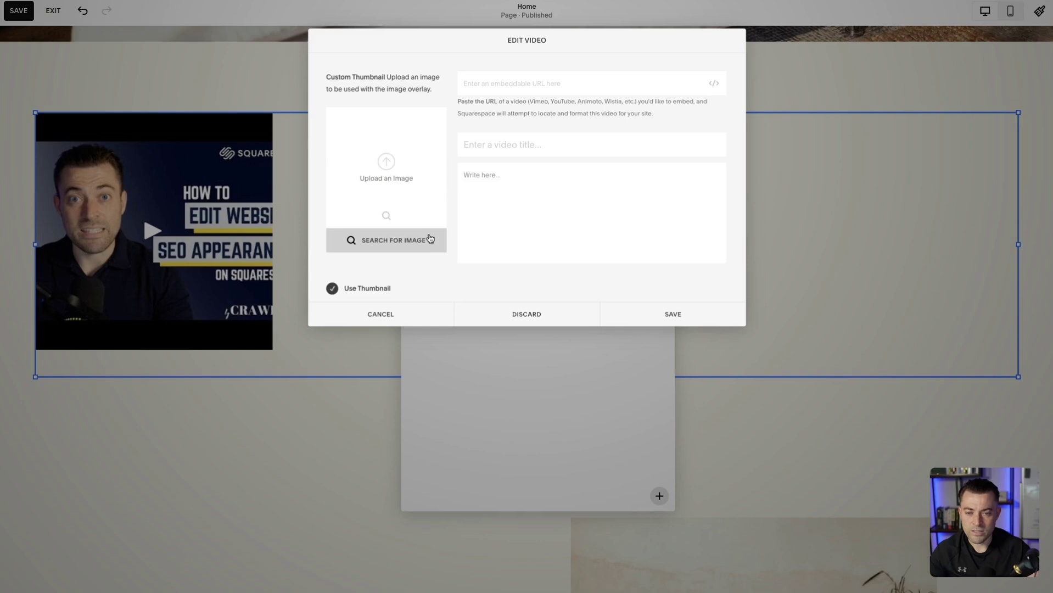
{"action": "key", "text": "ctrl+v"}
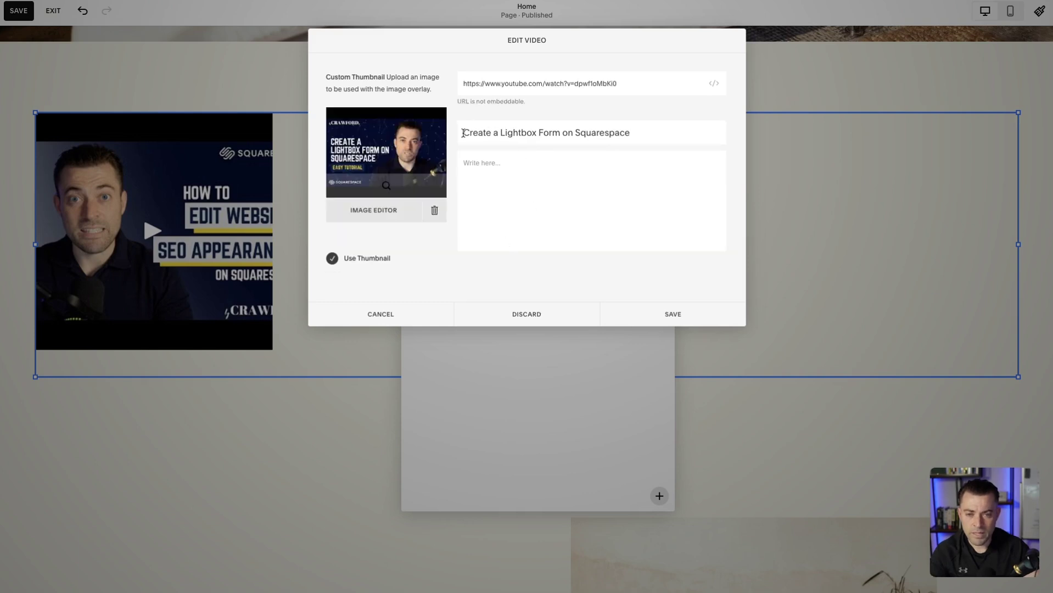
{"action": "left_click", "coordinate": [662, 319]}
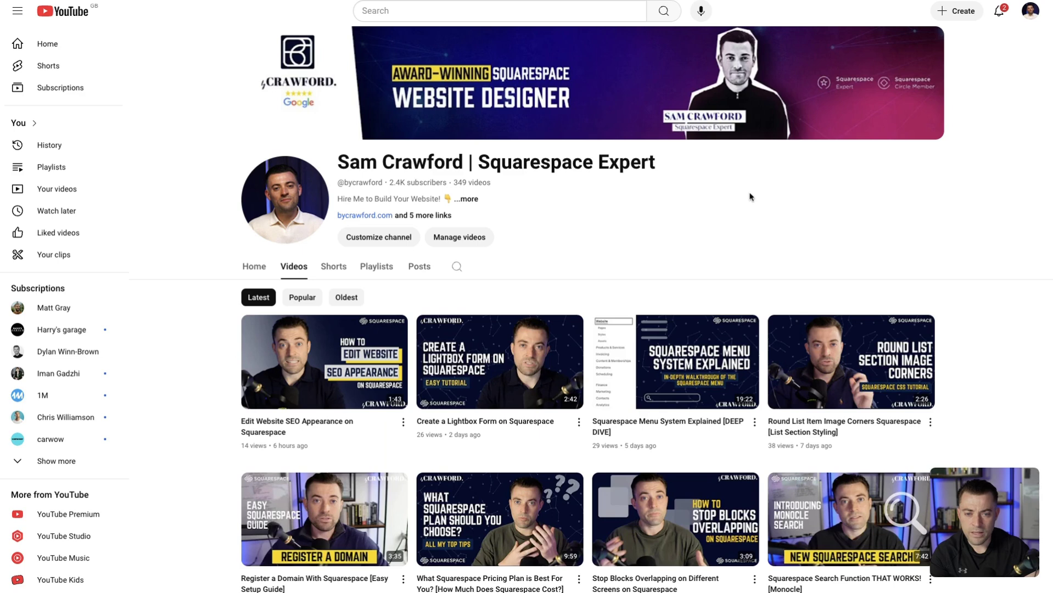
- Add the 'Squarespace Menu System Explained' YouTube video as the third gallery item
{"action": "right_click", "coordinate": [670, 335]}
{"action": "left_click", "coordinate": [730, 409]}
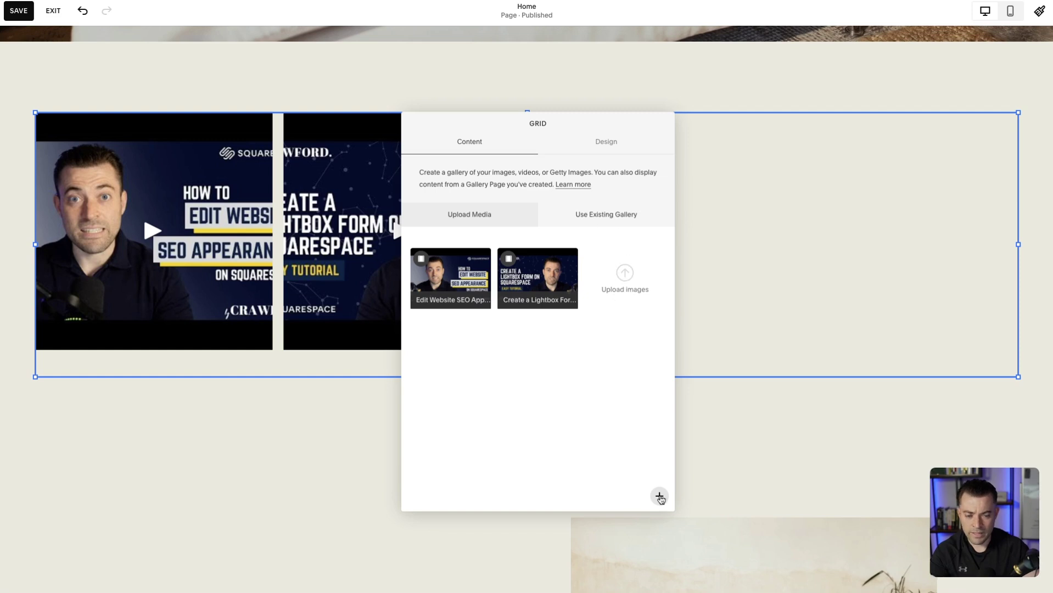
{"action": "left_click", "coordinate": [659, 498]}
{"action": "left_click", "coordinate": [603, 374]}
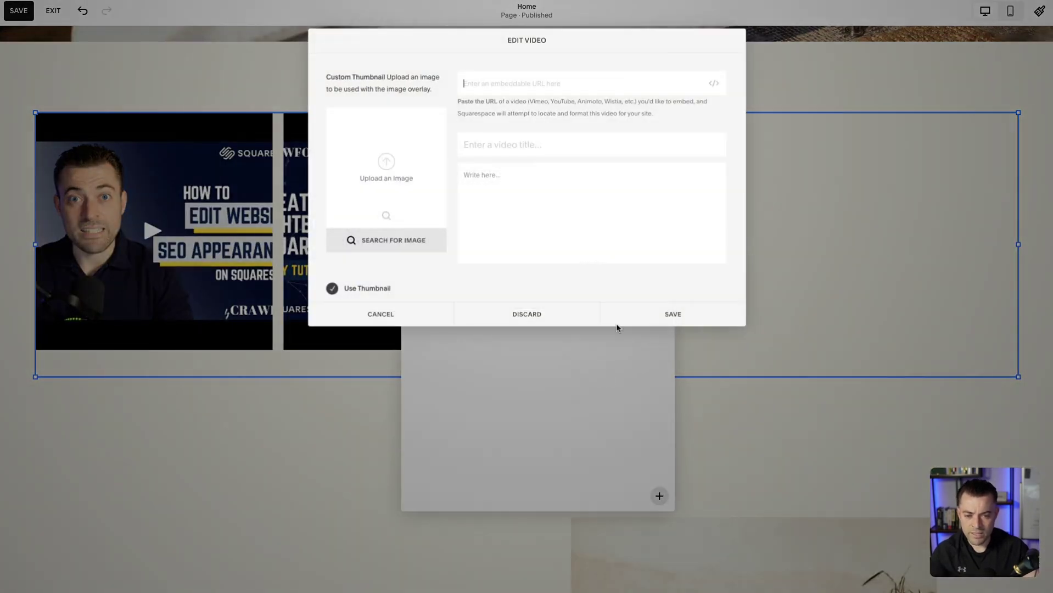
{"action": "key", "text": "ctrl+v"}
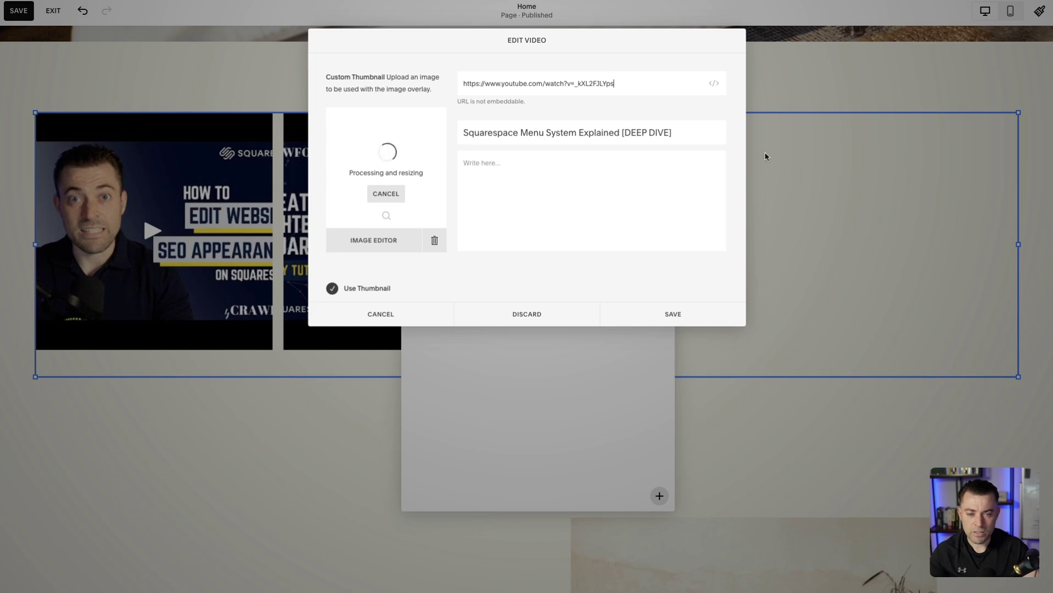
{"action": "left_click", "coordinate": [681, 312]}
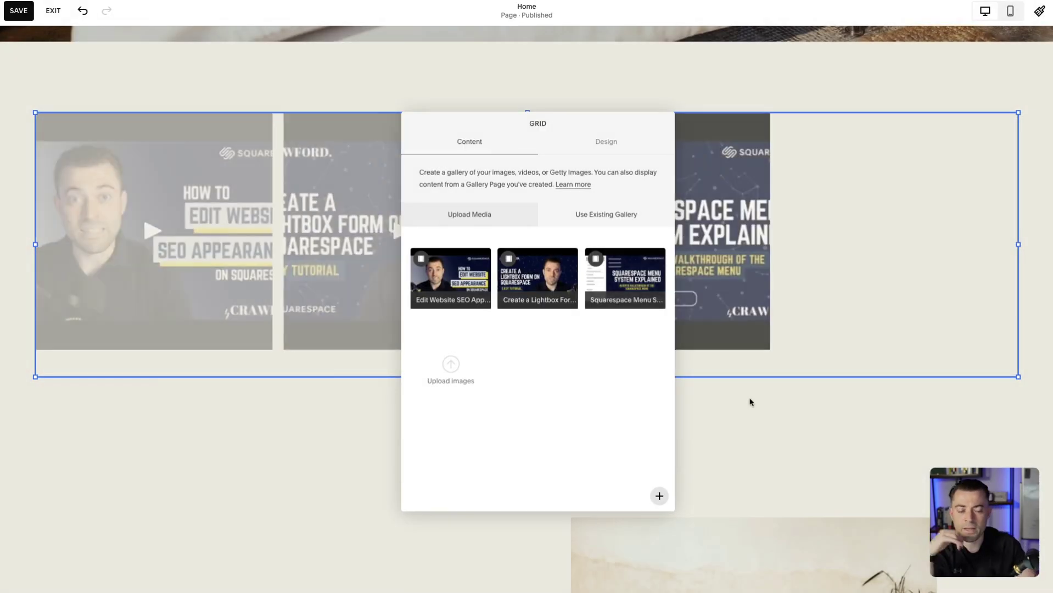
- In the gallery's Design settings, show three thumbnails per row with padding reduced to 12
{"action": "left_click", "coordinate": [767, 416]}
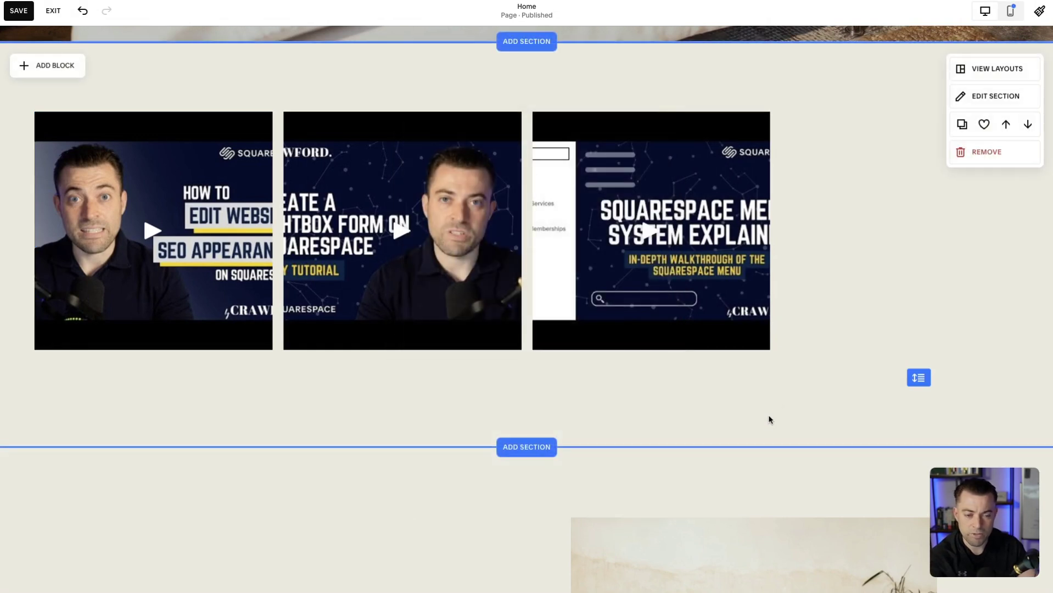
{"action": "left_click", "coordinate": [609, 241]}
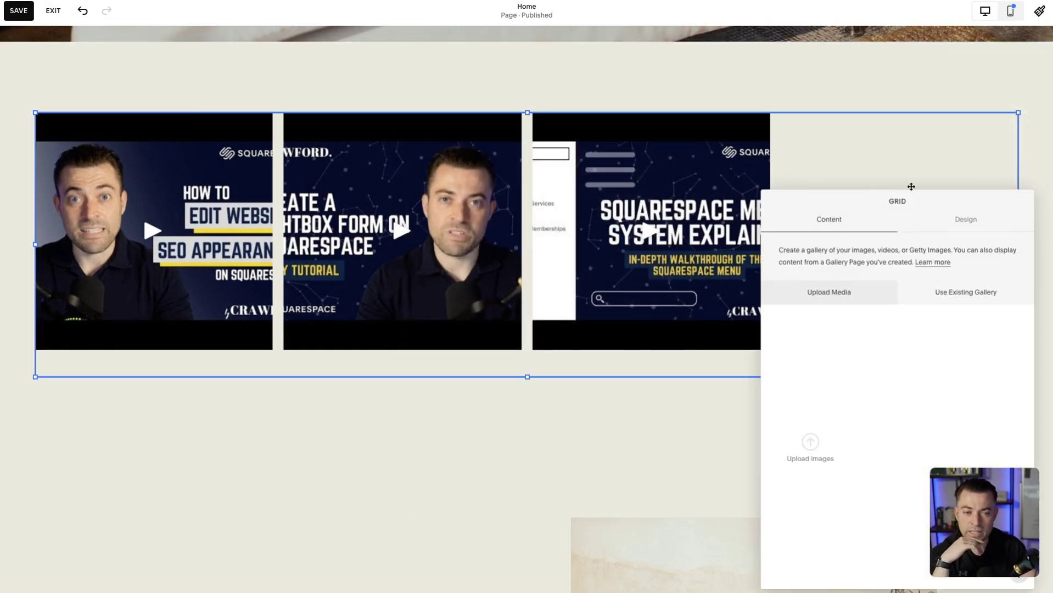
{"action": "left_click_drag", "start_coordinate": [973, 195], "coordinate": [409, 118]}
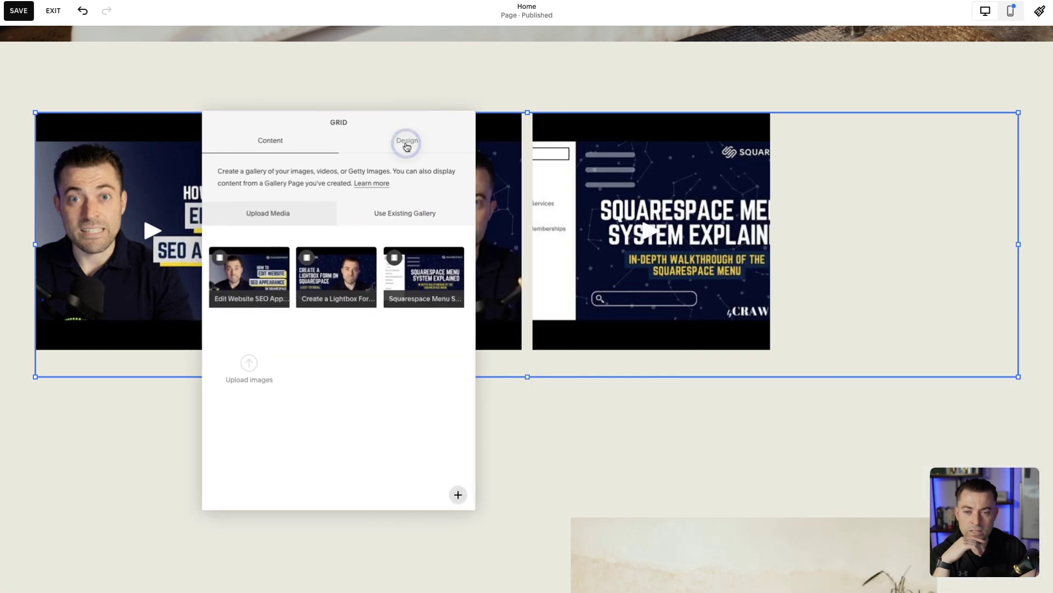
{"action": "left_click", "coordinate": [406, 141]}
{"action": "left_click", "coordinate": [235, 299]}
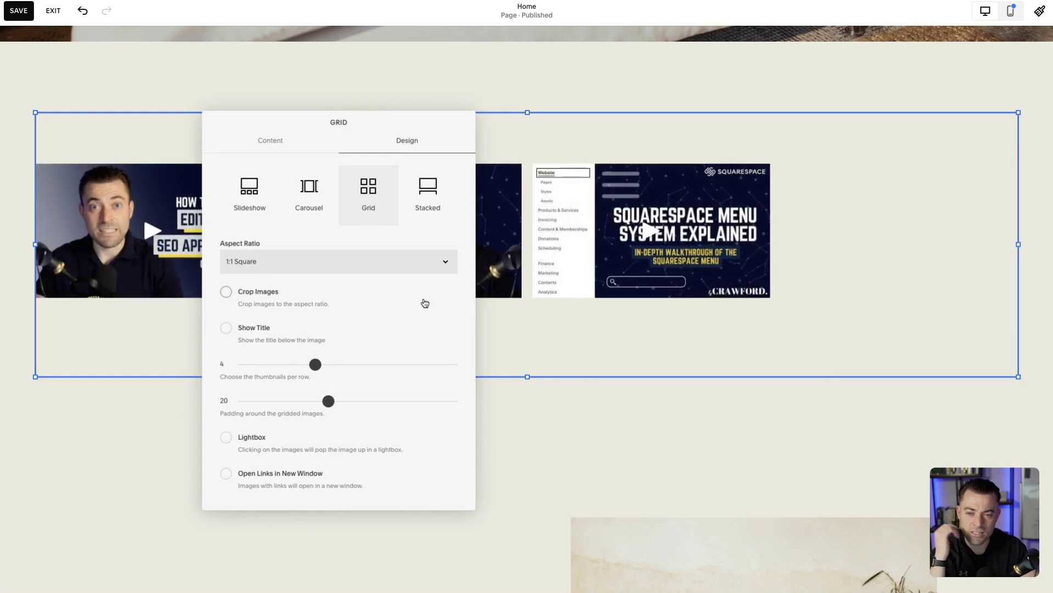
{"action": "left_click_drag", "start_coordinate": [315, 364], "coordinate": [301, 365]}
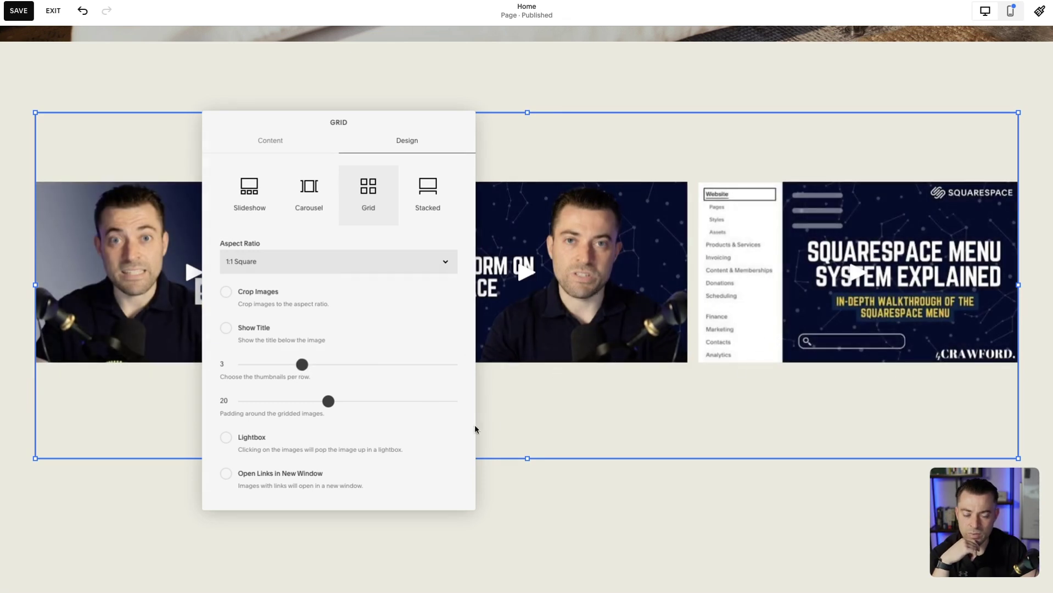
{"action": "left_click_drag", "start_coordinate": [328, 407], "coordinate": [291, 396]}
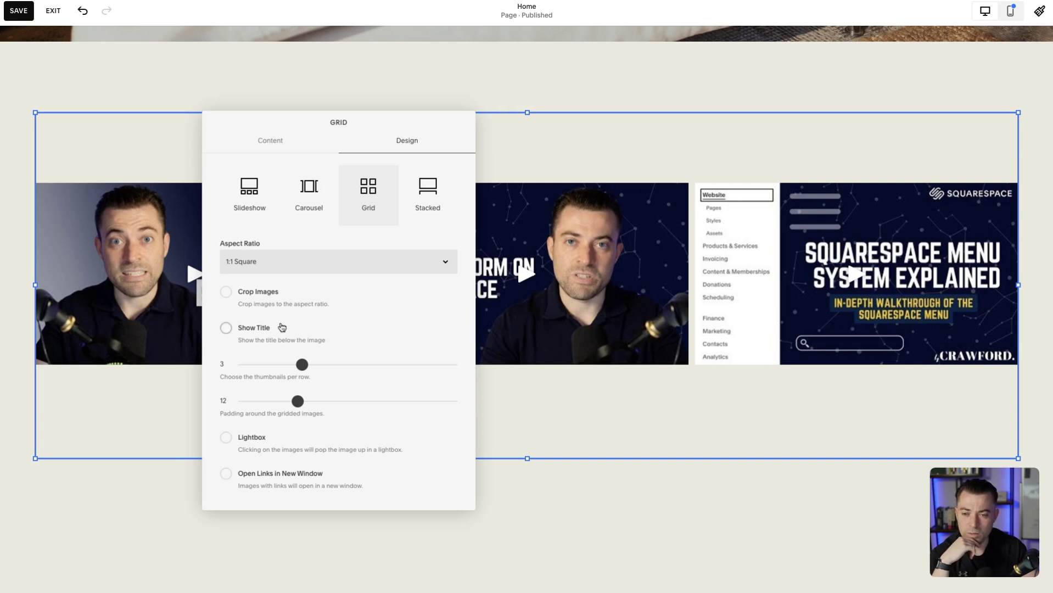
- Turn on Crop Images and set the thumbnail aspect ratio to 16:9 Widescreen
{"action": "left_click", "coordinate": [268, 292]}
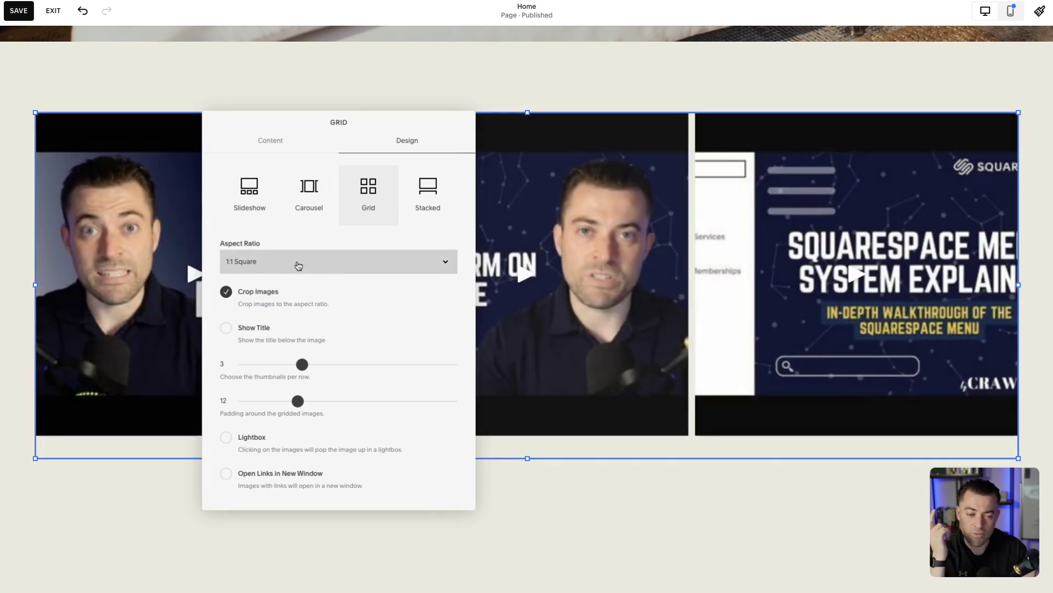
{"action": "left_click", "coordinate": [298, 265]}
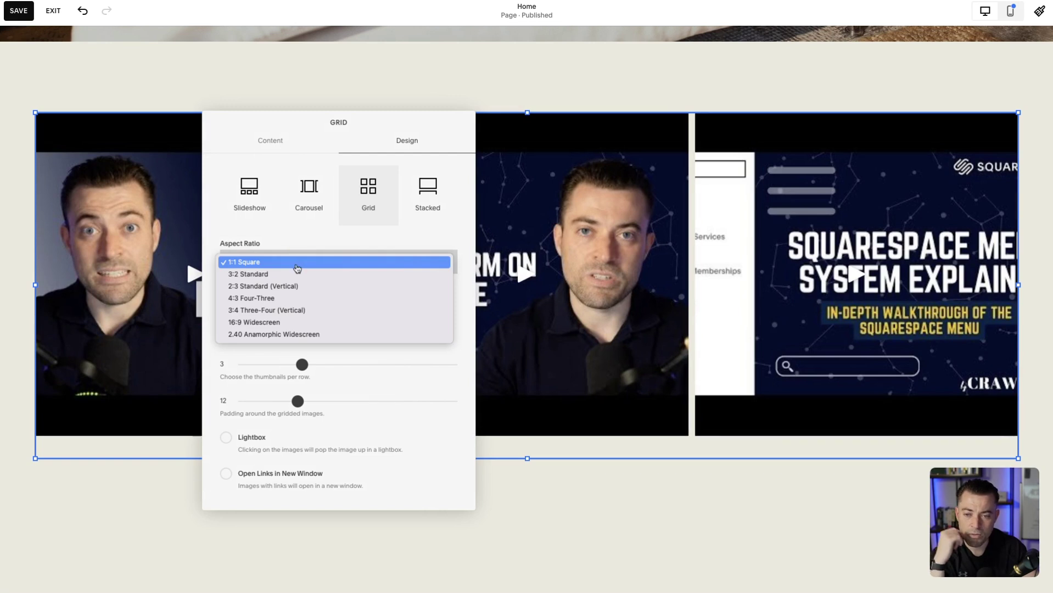
{"action": "left_click", "coordinate": [291, 274]}
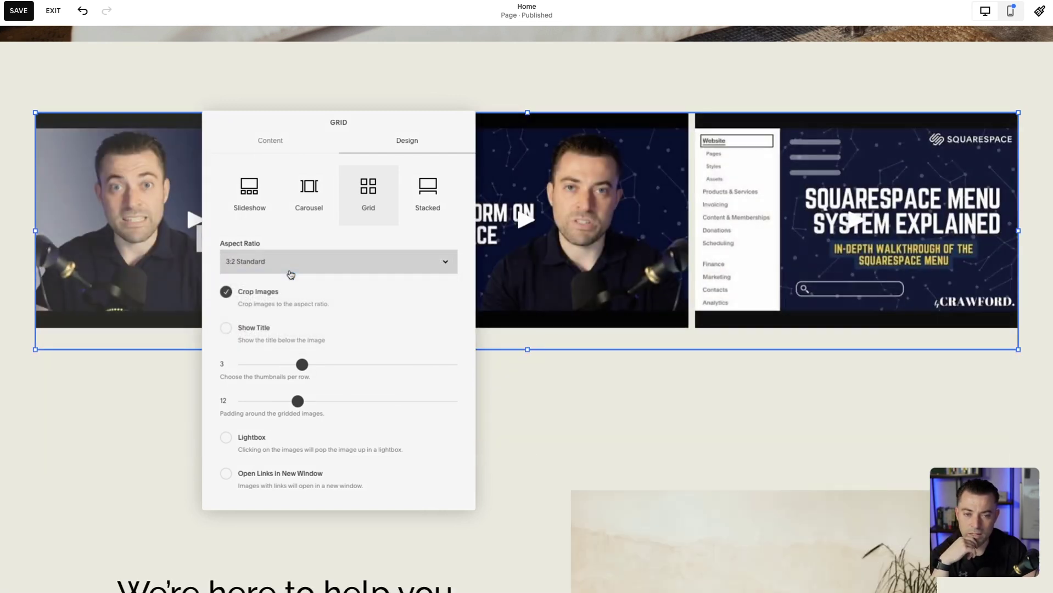
{"action": "left_click", "coordinate": [290, 274]}
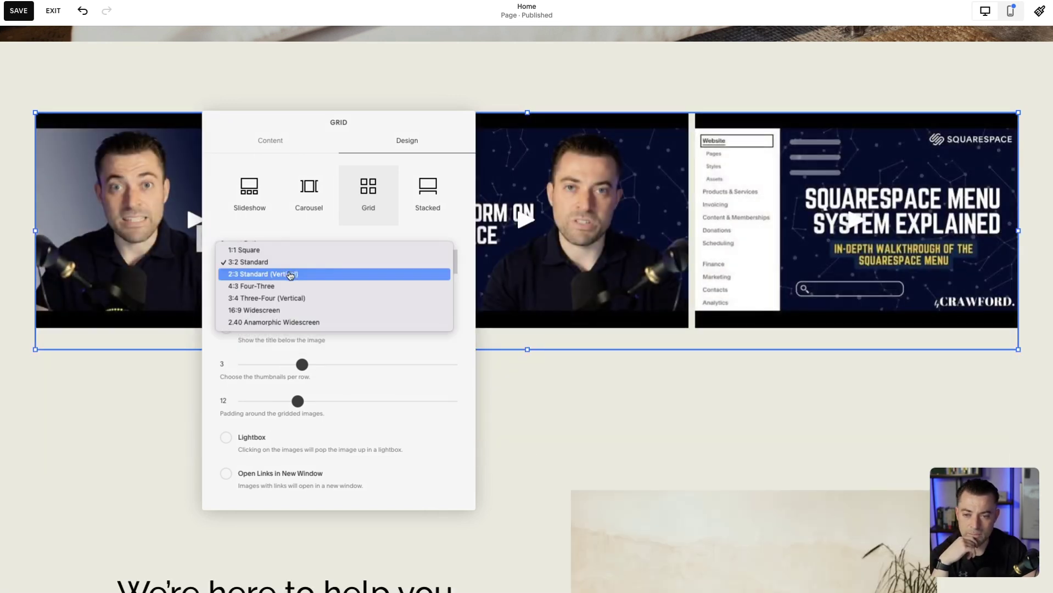
{"action": "left_click", "coordinate": [291, 300]}
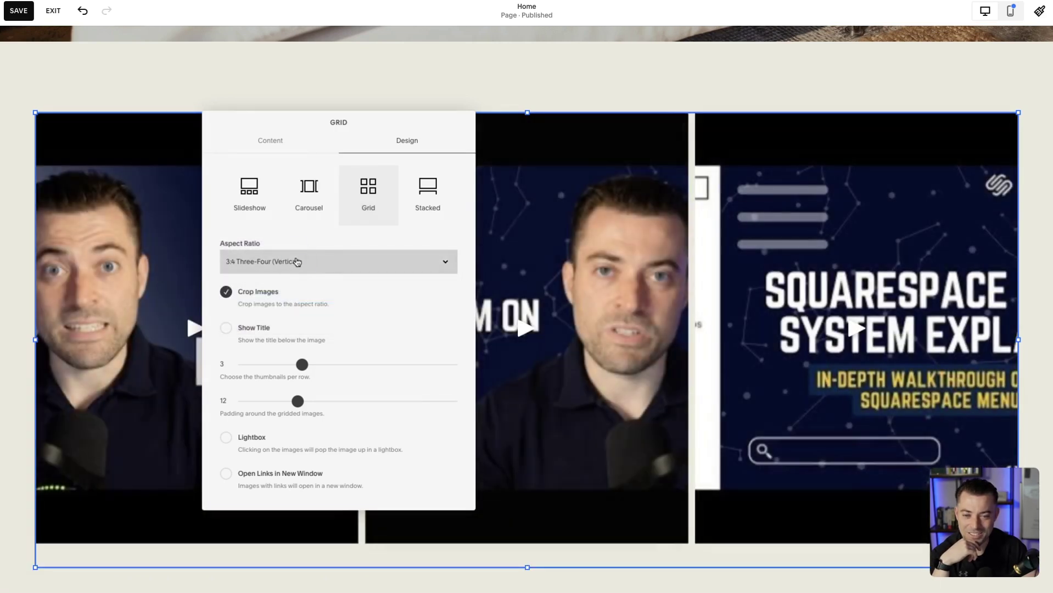
{"action": "left_click", "coordinate": [297, 261]}
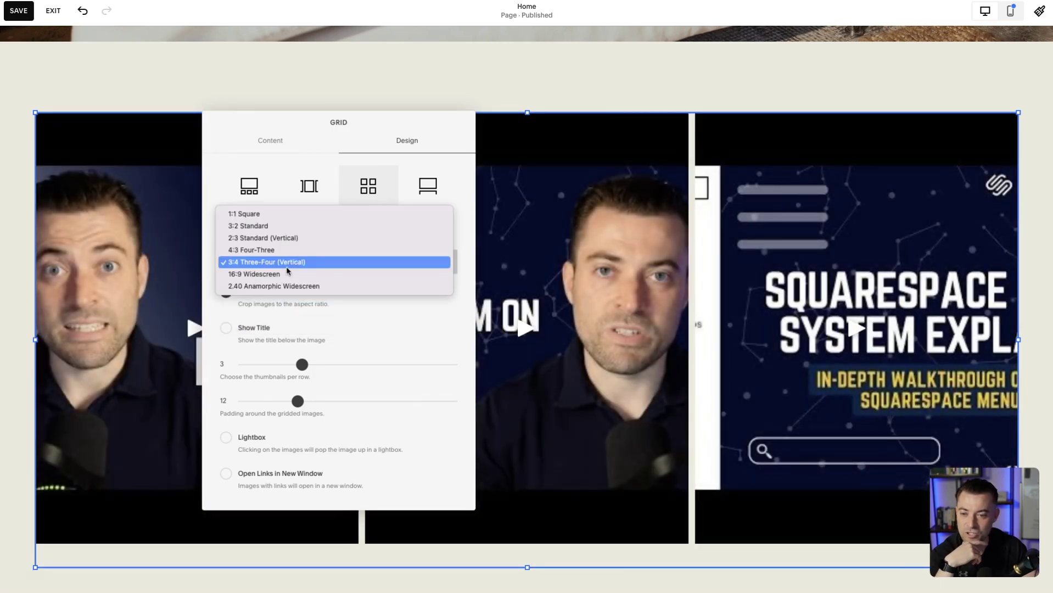
{"action": "left_click", "coordinate": [288, 272]}
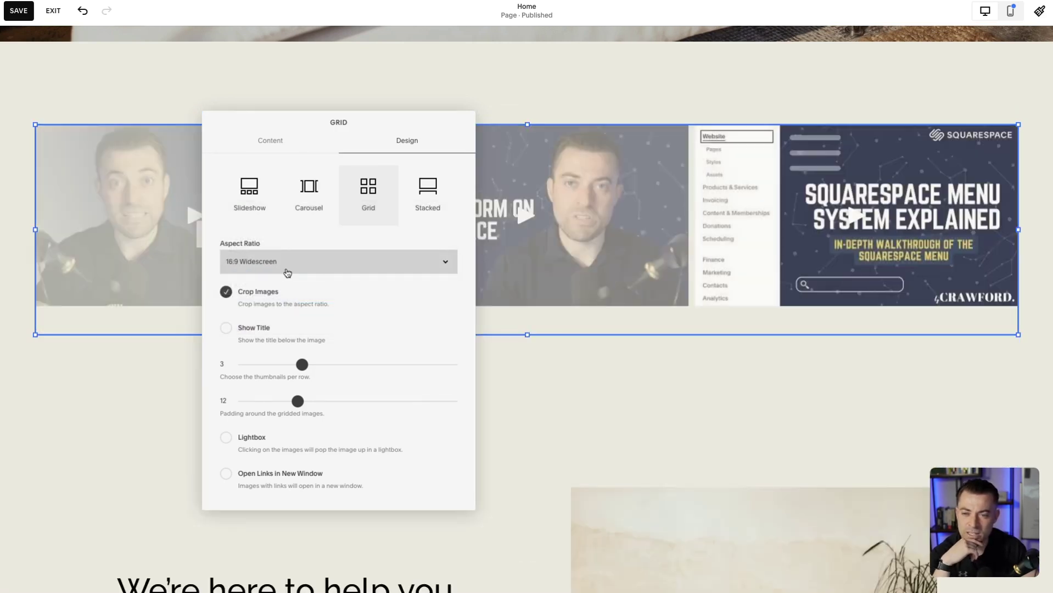
{"action": "left_click", "coordinate": [743, 398]}
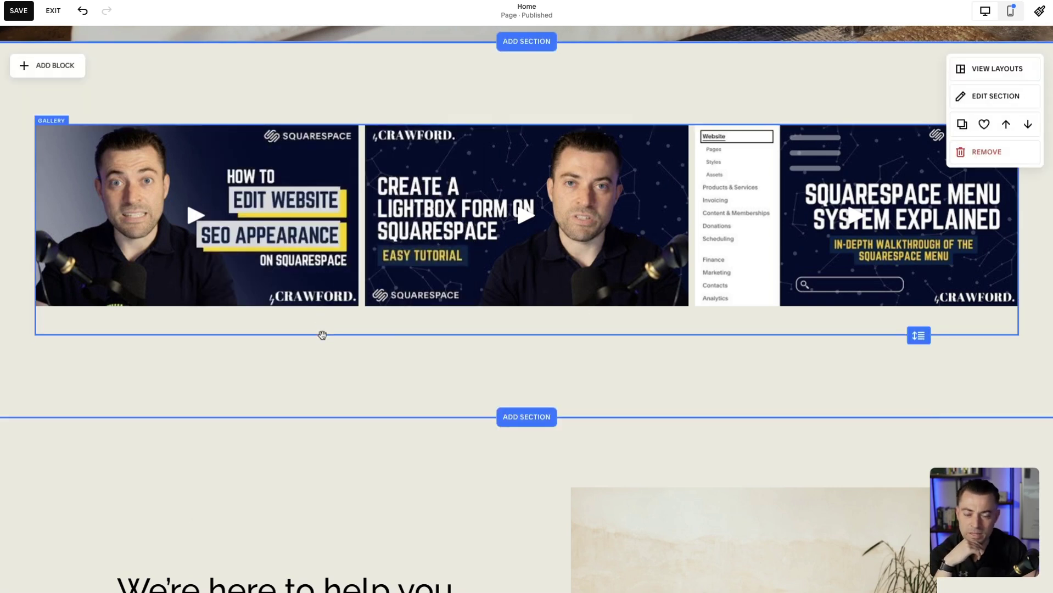
- Centre the gallery block vertically and save the page
{"action": "left_click", "coordinate": [347, 234]}
{"action": "left_click", "coordinate": [72, 100]}
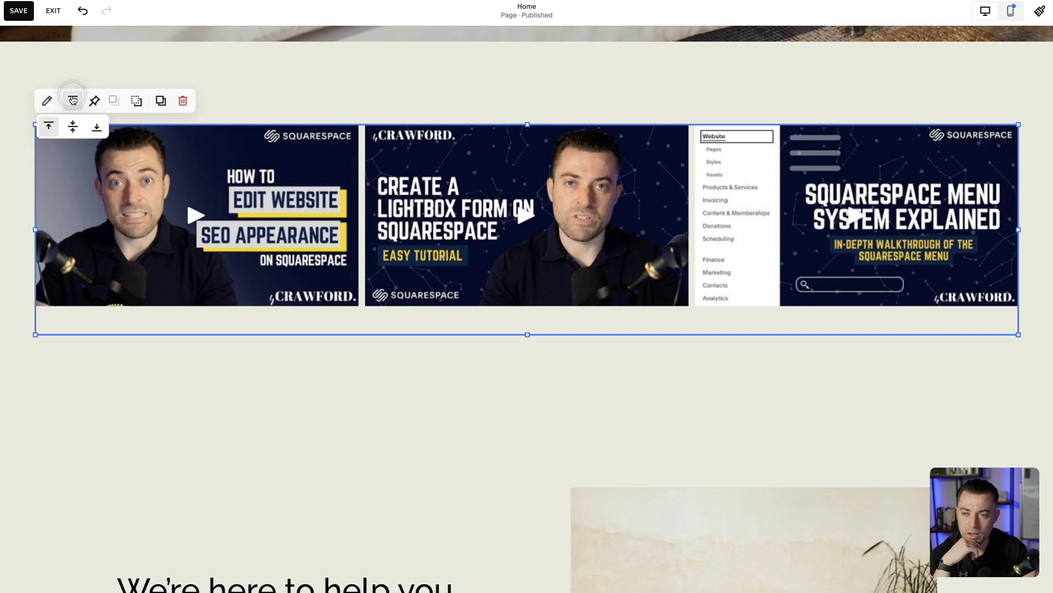
{"action": "left_click", "coordinate": [73, 126]}
{"action": "left_click", "coordinate": [415, 110]}
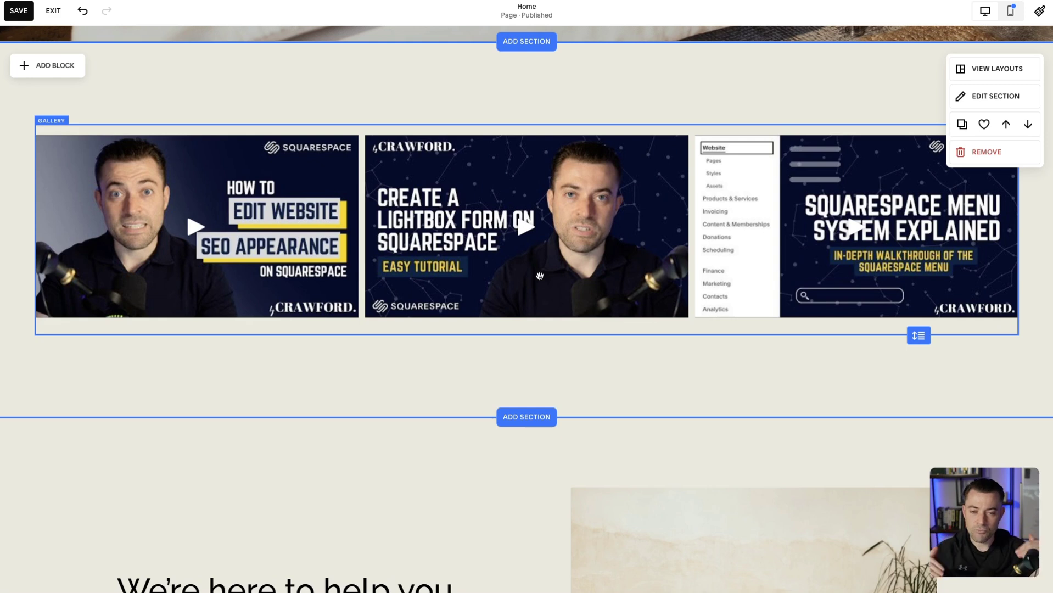
{"action": "left_click", "coordinate": [15, 20]}
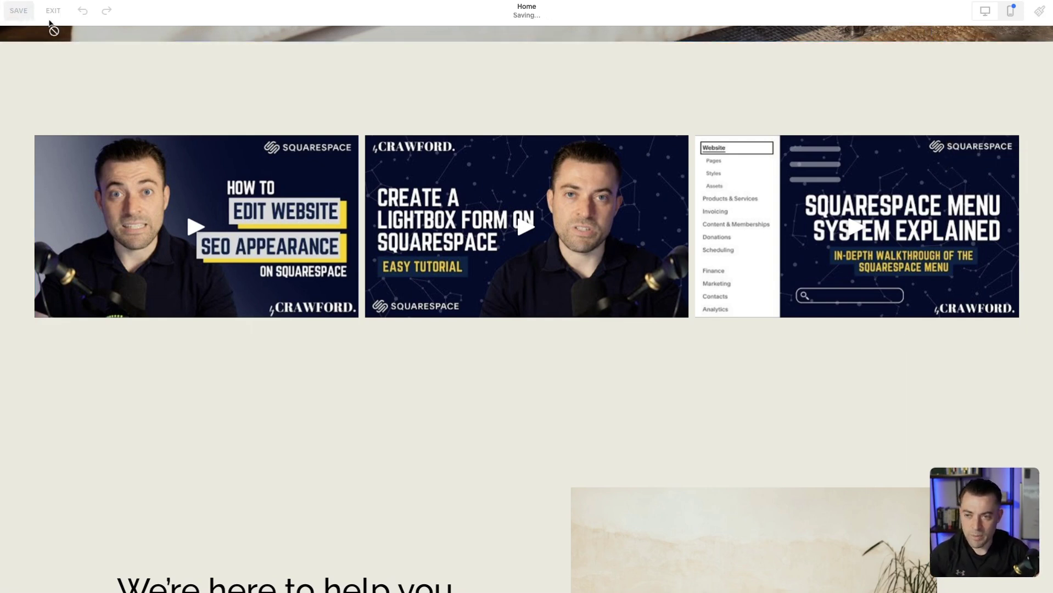
- Preview the site full screen and test-play the first and Lightbox Form videos in the grid
{"action": "left_click", "coordinate": [54, 11]}
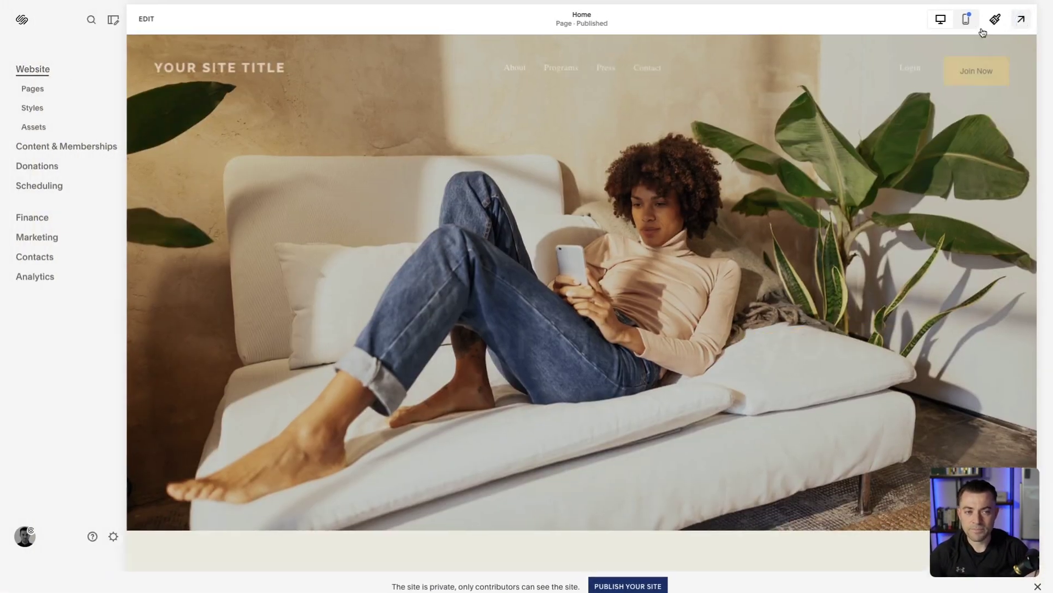
{"action": "left_click", "coordinate": [1021, 19]}
{"action": "scroll", "coordinate": [552, 399], "scroll_direction": "down", "scroll_amount": 8}
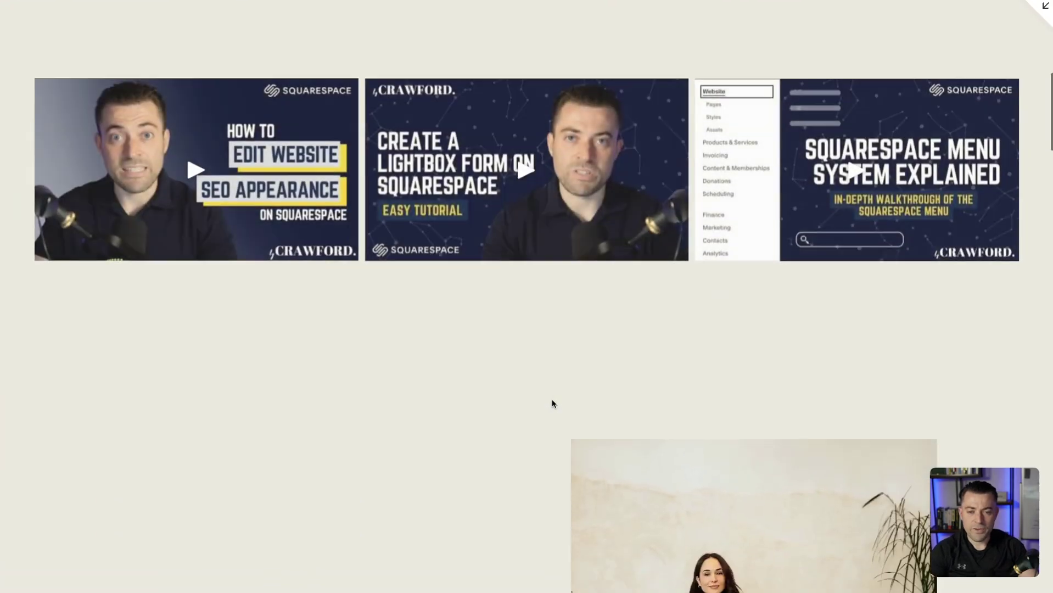
{"action": "scroll", "coordinate": [552, 403], "scroll_direction": "up", "scroll_amount": 1}
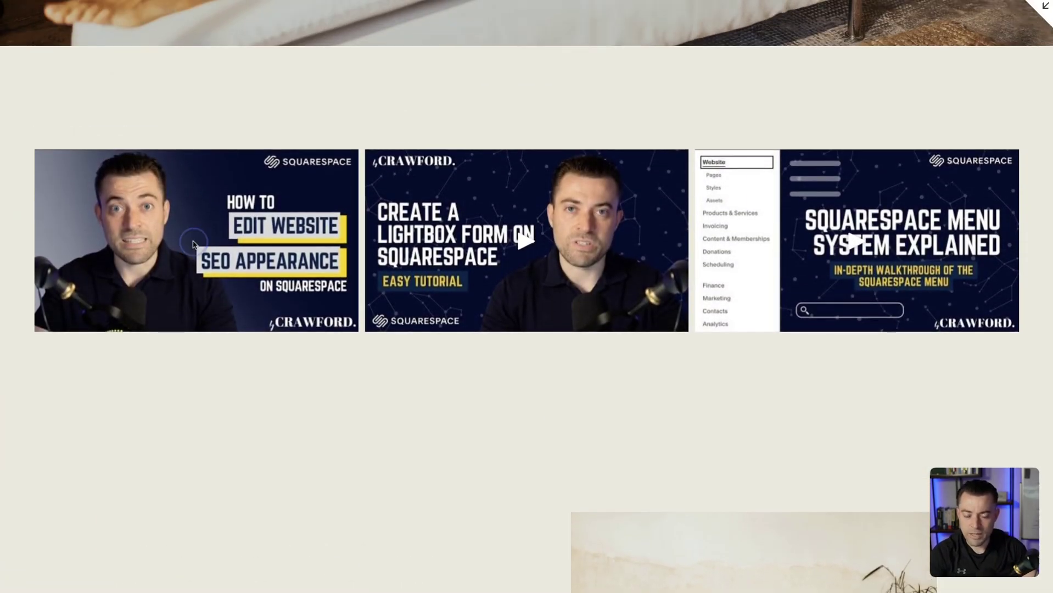
{"action": "left_click", "coordinate": [192, 244]}
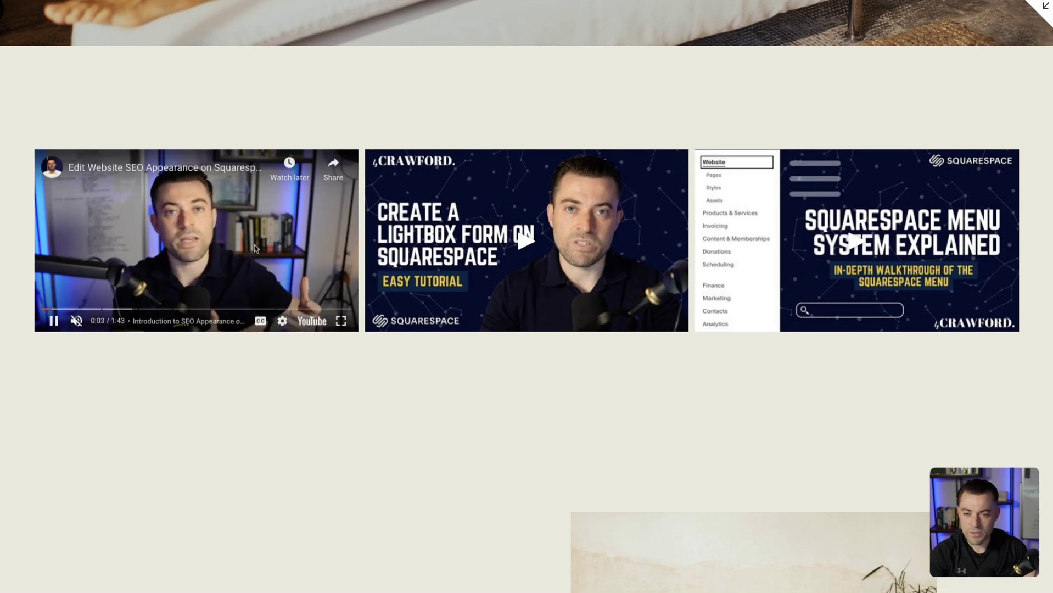
{"action": "left_click", "coordinate": [549, 244]}
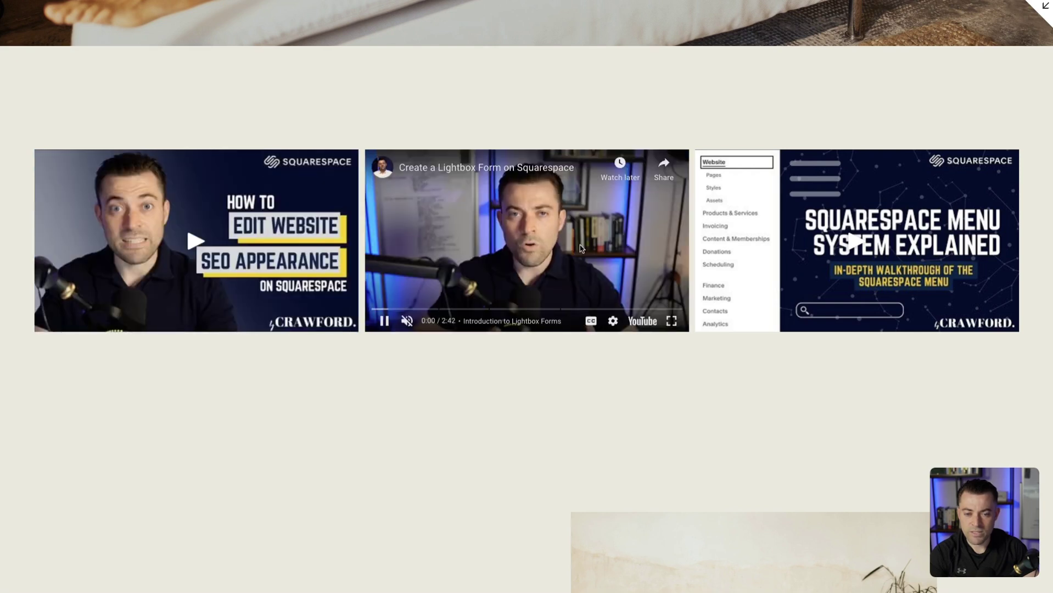
{"action": "key", "text": "space"}
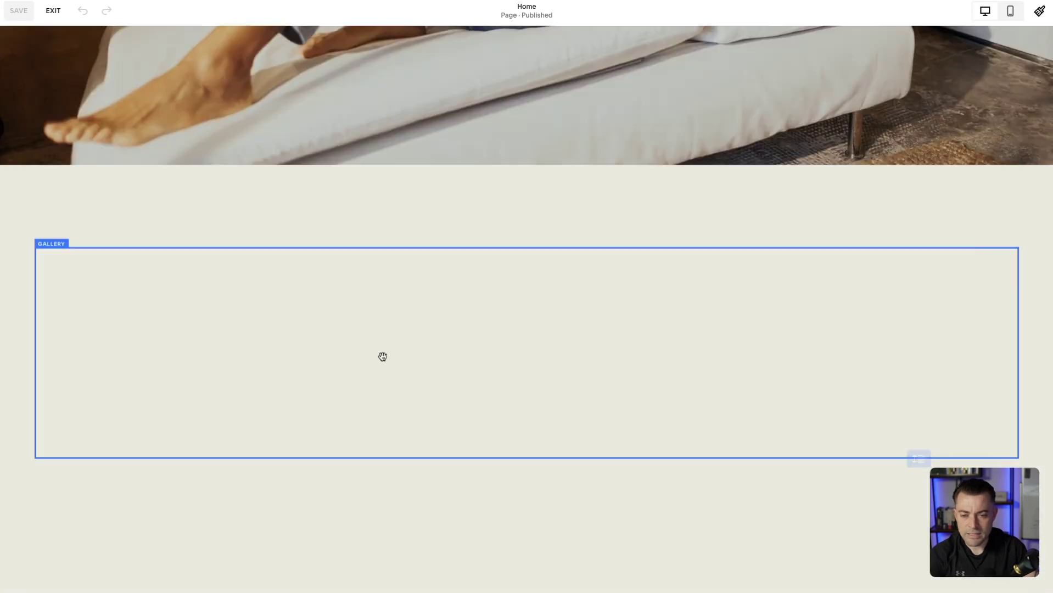
- Set the gallery to open links in a new window instead of a lightbox, and save
{"action": "left_click", "coordinate": [382, 357]}
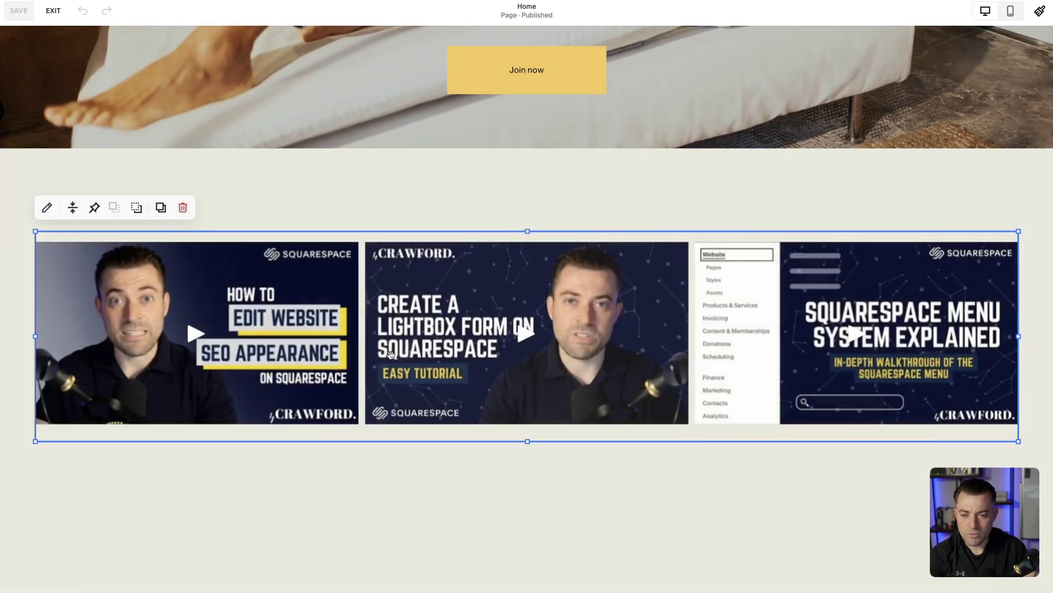
{"action": "double_click", "coordinate": [534, 365]}
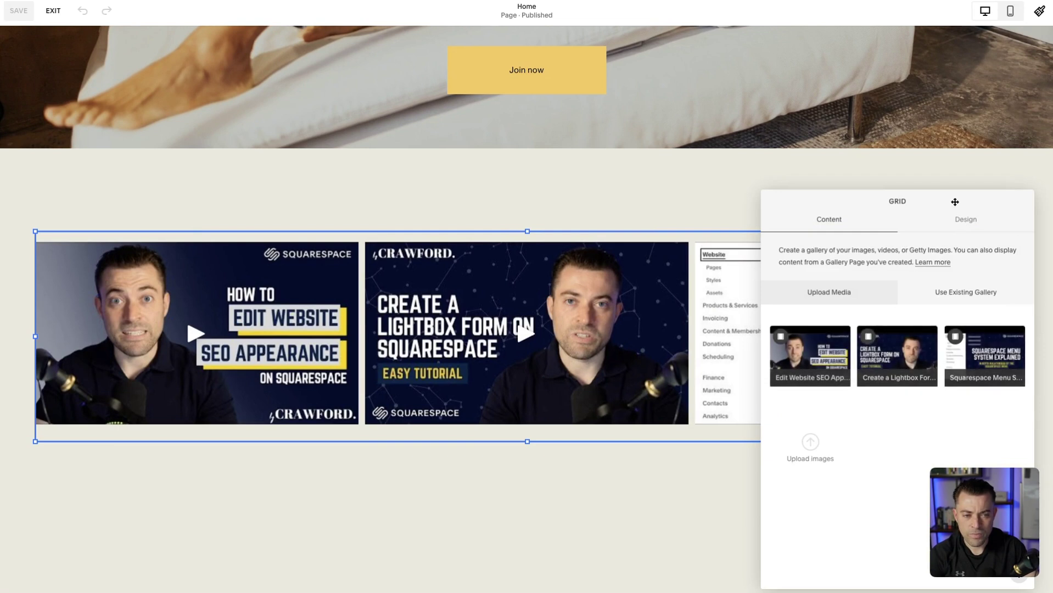
{"action": "left_click_drag", "start_coordinate": [944, 202], "coordinate": [733, 116]}
{"action": "left_click", "coordinate": [744, 134]}
{"action": "scroll", "coordinate": [611, 373], "scroll_direction": "down", "scroll_amount": 2}
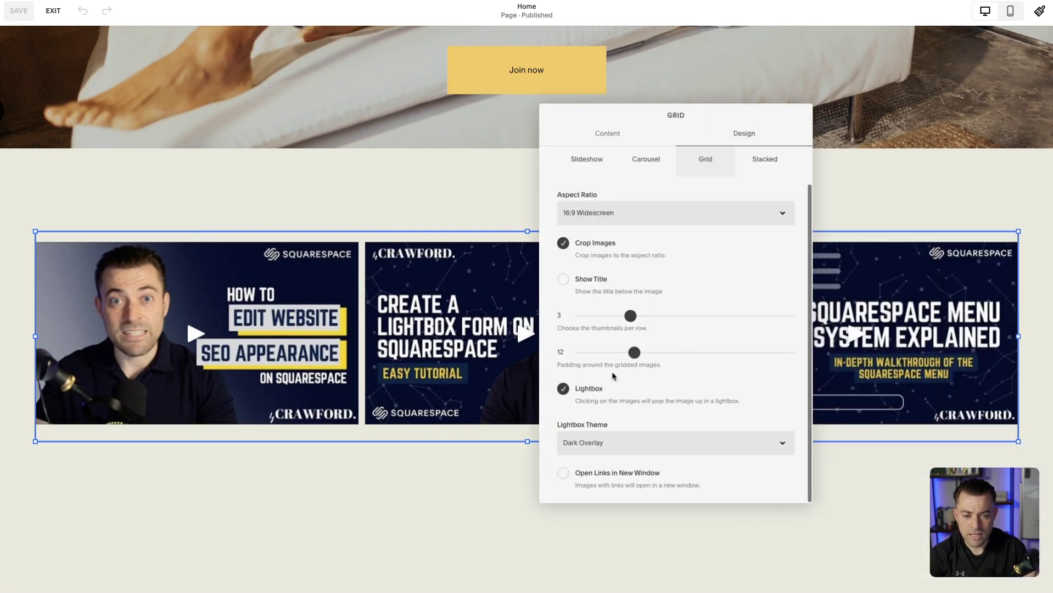
{"action": "scroll", "coordinate": [571, 384], "scroll_direction": "up", "scroll_amount": 2}
{"action": "left_click", "coordinate": [561, 466]}
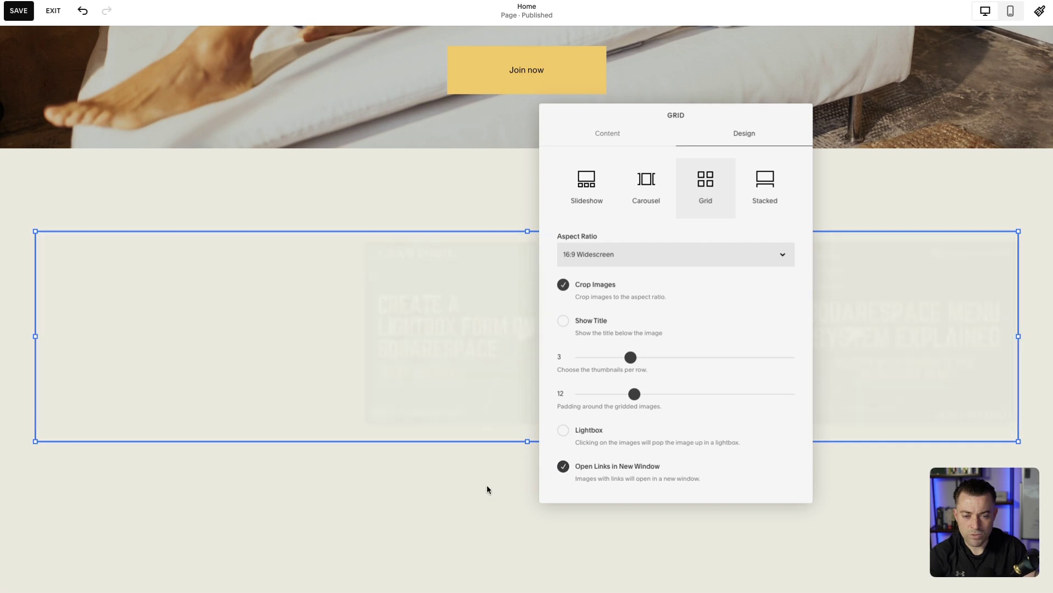
{"action": "left_click", "coordinate": [487, 490]}
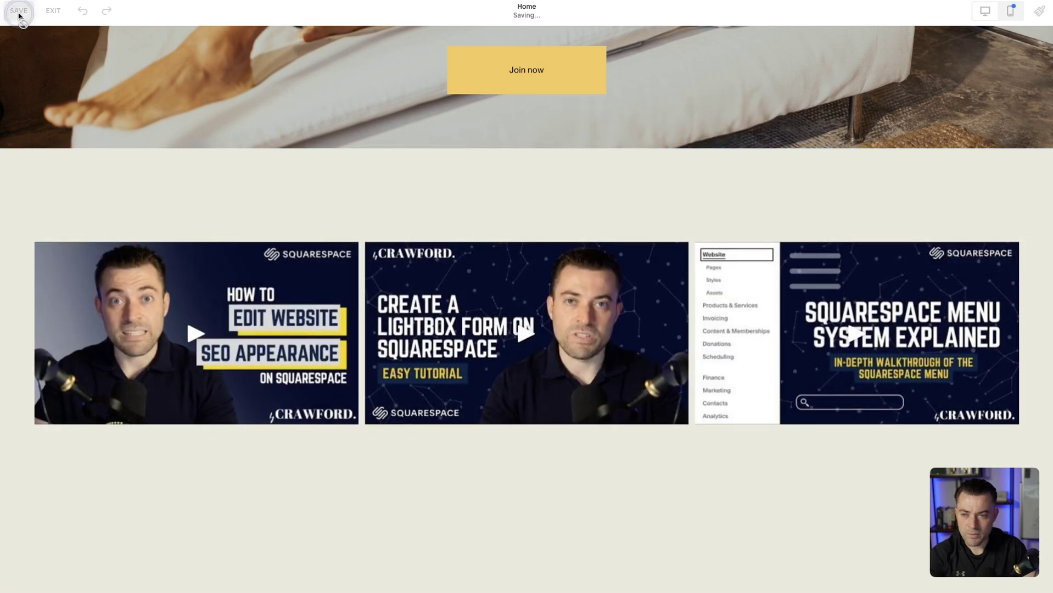
- Preview the site, play and pause the Lightbox Form video, then resume editing
{"action": "left_click", "coordinate": [48, 16]}
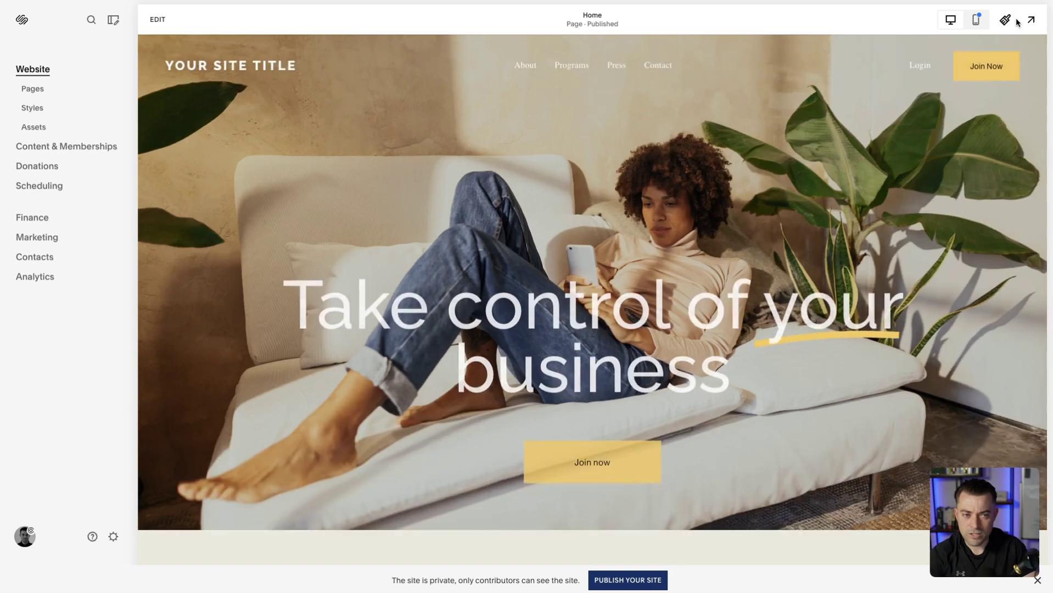
{"action": "left_click", "coordinate": [1024, 22]}
{"action": "scroll", "coordinate": [619, 264], "scroll_direction": "down", "scroll_amount": 10}
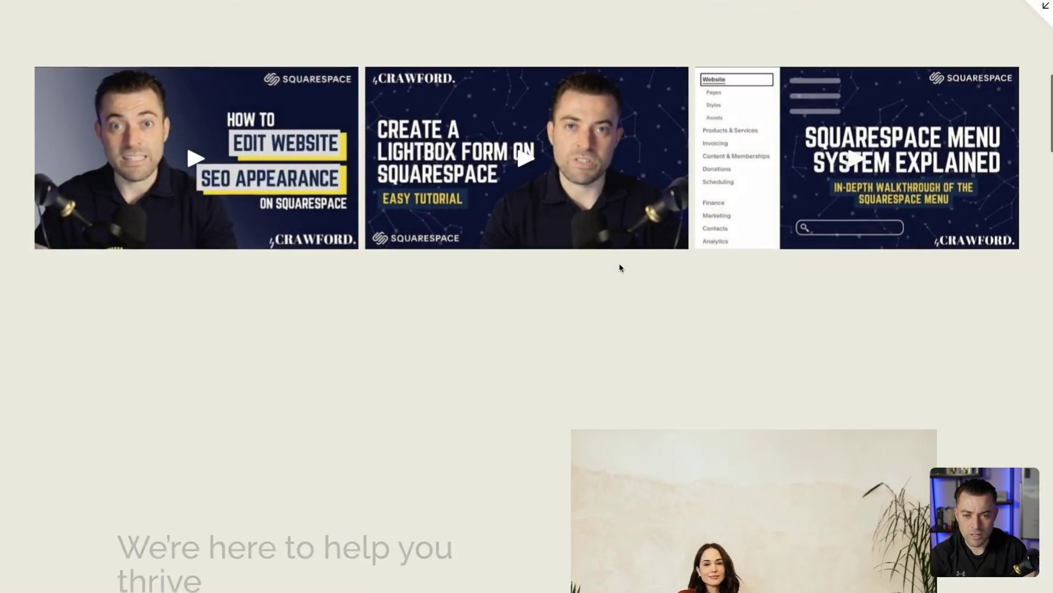
{"action": "left_click", "coordinate": [545, 91]}
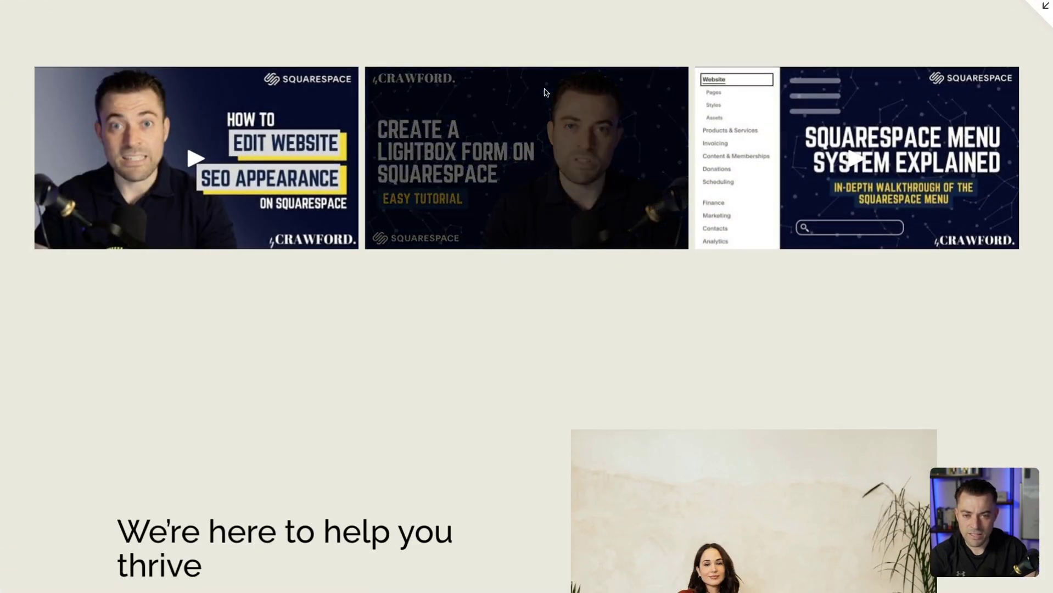
{"action": "left_click", "coordinate": [541, 166]}
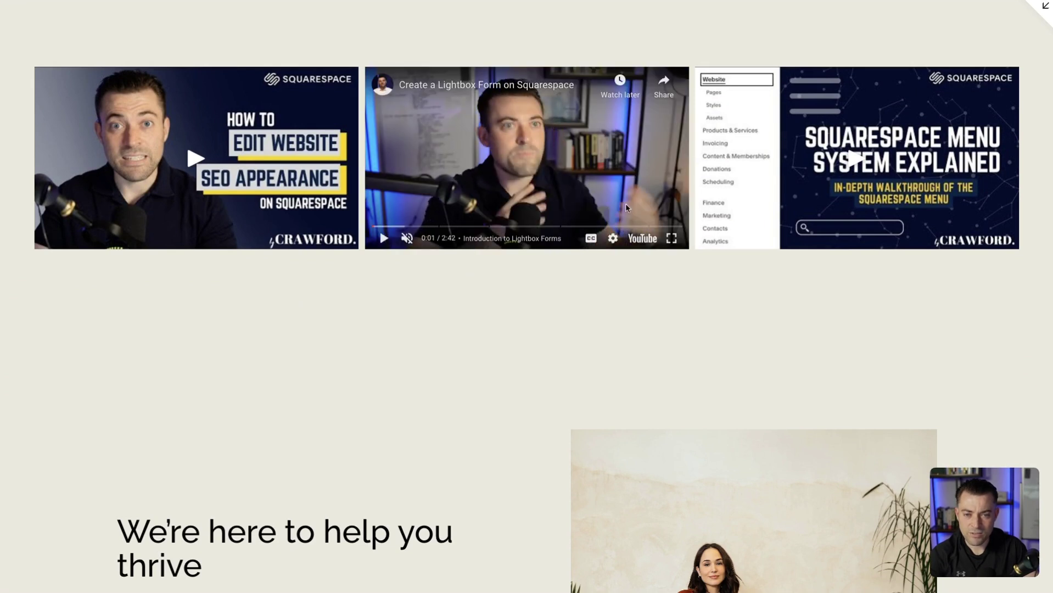
{"action": "left_click", "coordinate": [1044, 11]}
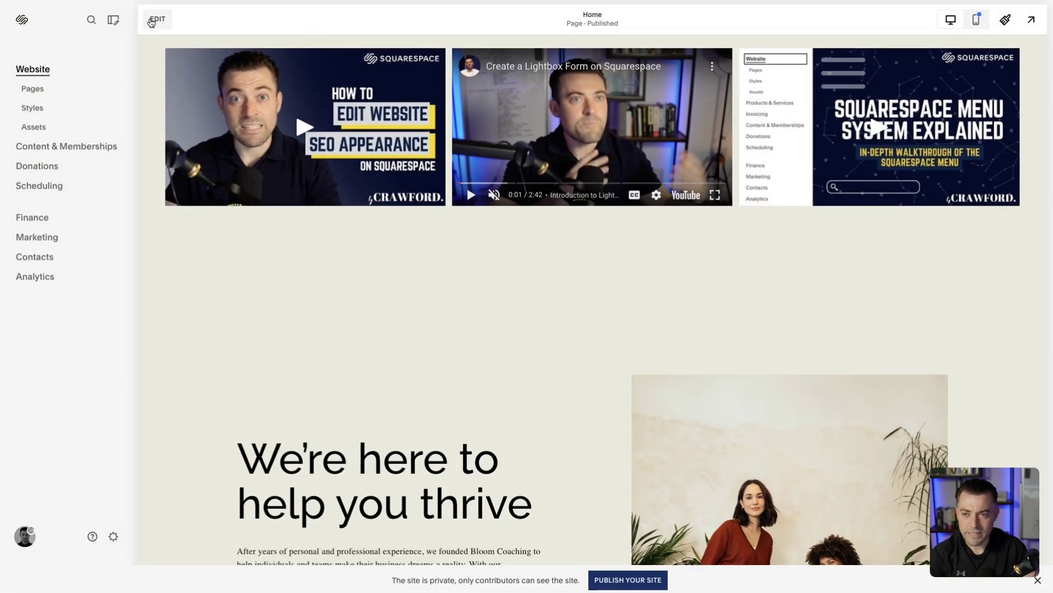
{"action": "left_click", "coordinate": [154, 21]}
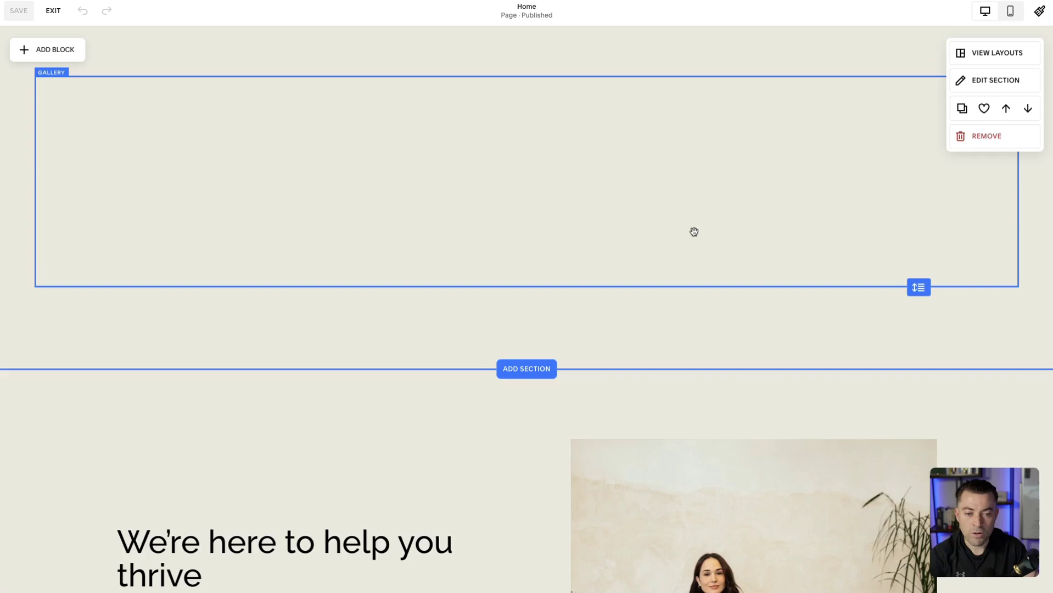
- Re-enable Lightbox in the gallery's Design settings, save the page and exit the editor
{"action": "double_click", "coordinate": [702, 198]}
{"action": "left_click_drag", "start_coordinate": [981, 200], "coordinate": [742, 96]}
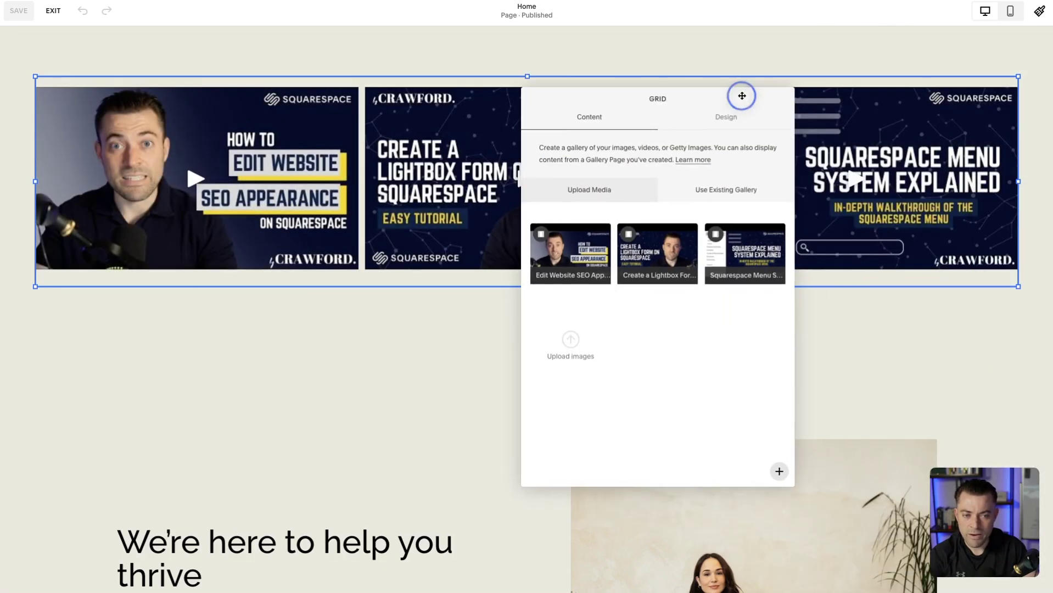
{"action": "left_click", "coordinate": [726, 117]}
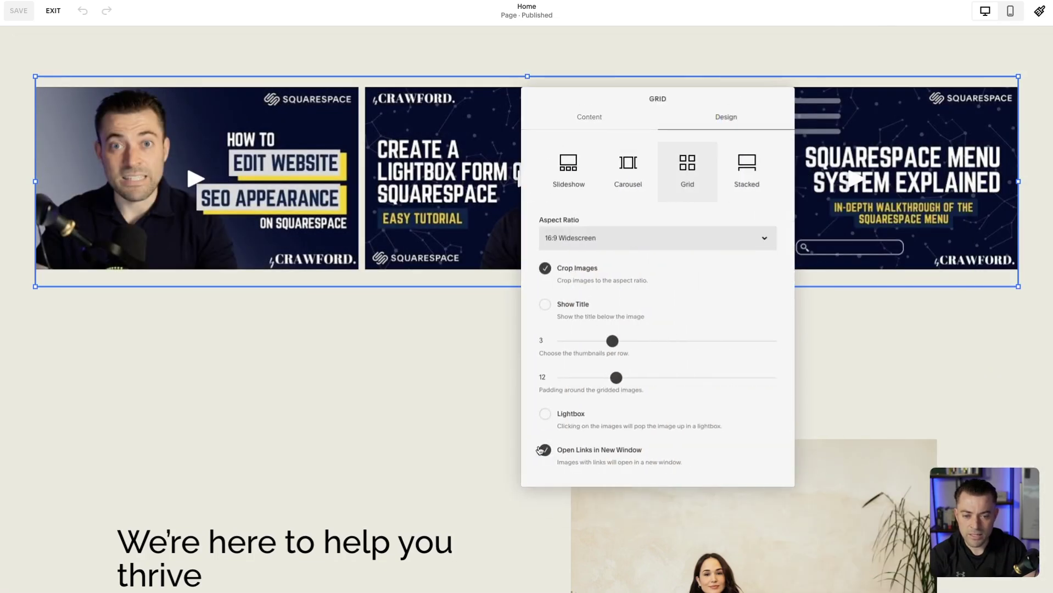
{"action": "left_click", "coordinate": [545, 413]}
{"action": "left_click", "coordinate": [472, 395]}
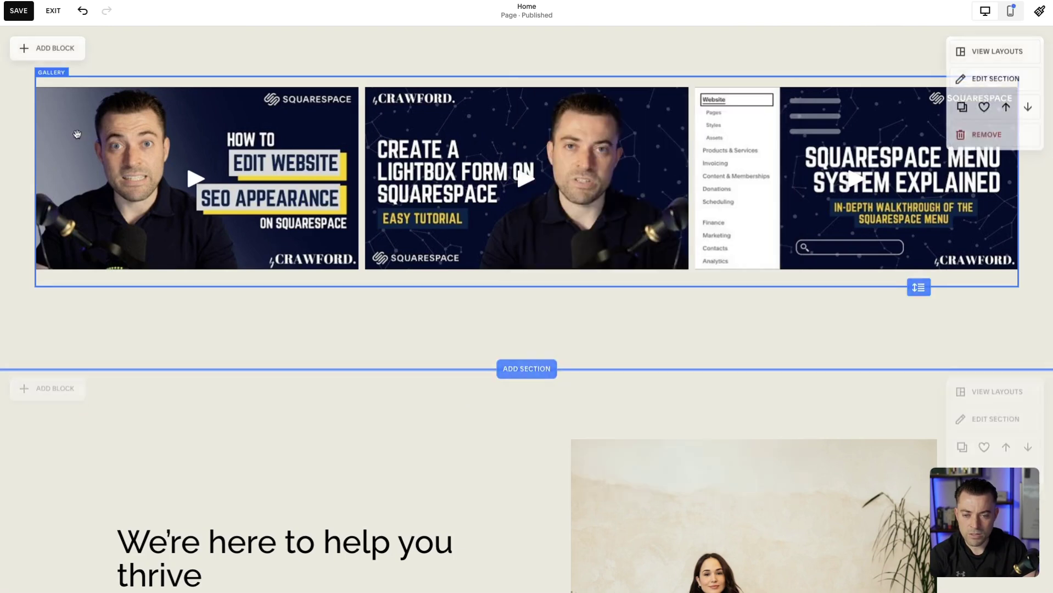
{"action": "left_click", "coordinate": [18, 10]}
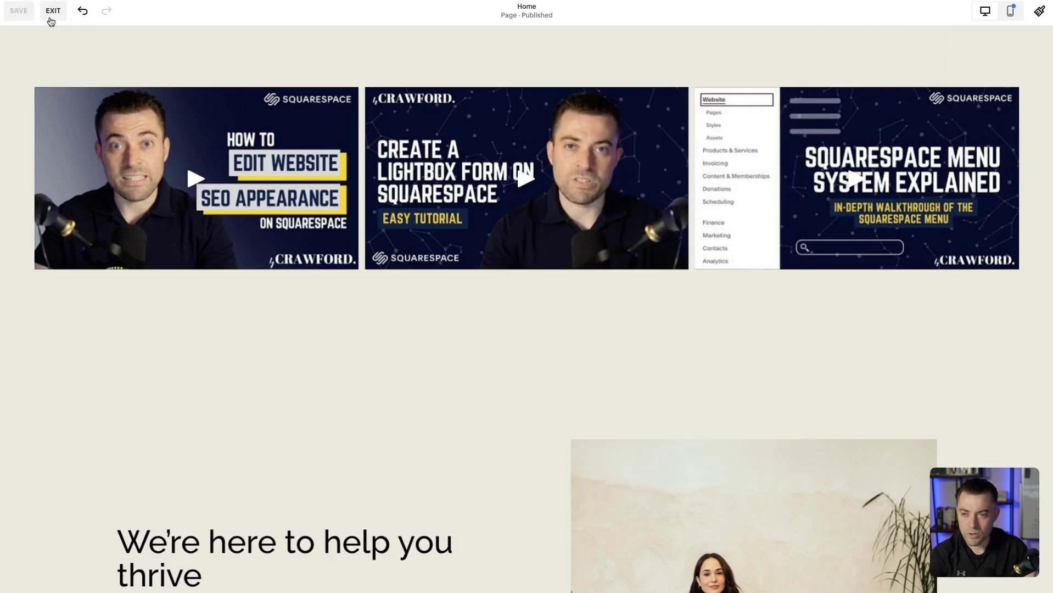
{"action": "left_click", "coordinate": [51, 12]}
{"action": "left_click", "coordinate": [1028, 20]}
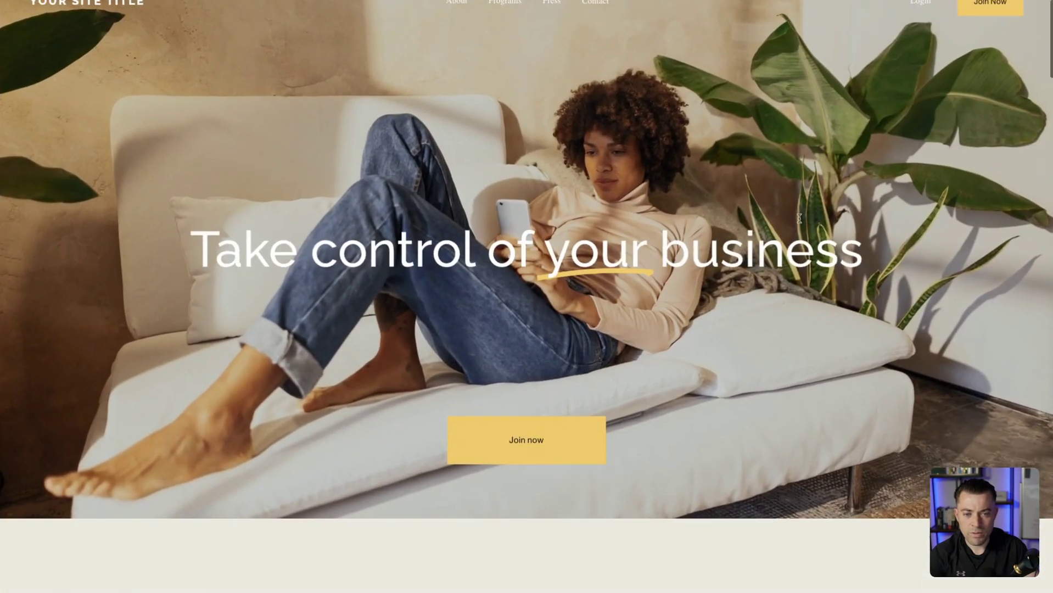
{"action": "scroll", "coordinate": [800, 218], "scroll_direction": "down", "scroll_amount": 9}
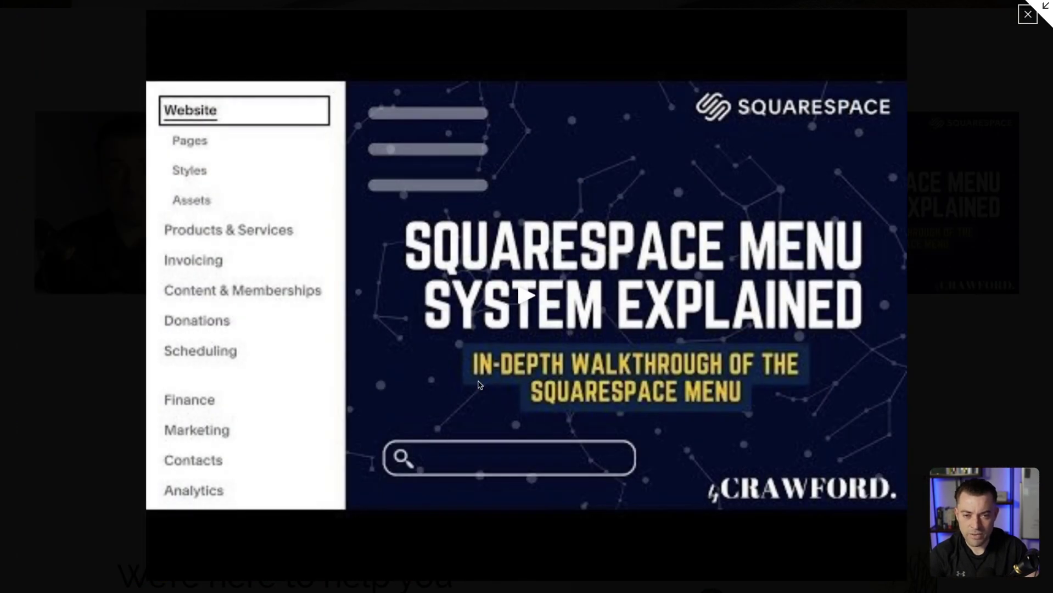
{"action": "left_click", "coordinate": [523, 321]}
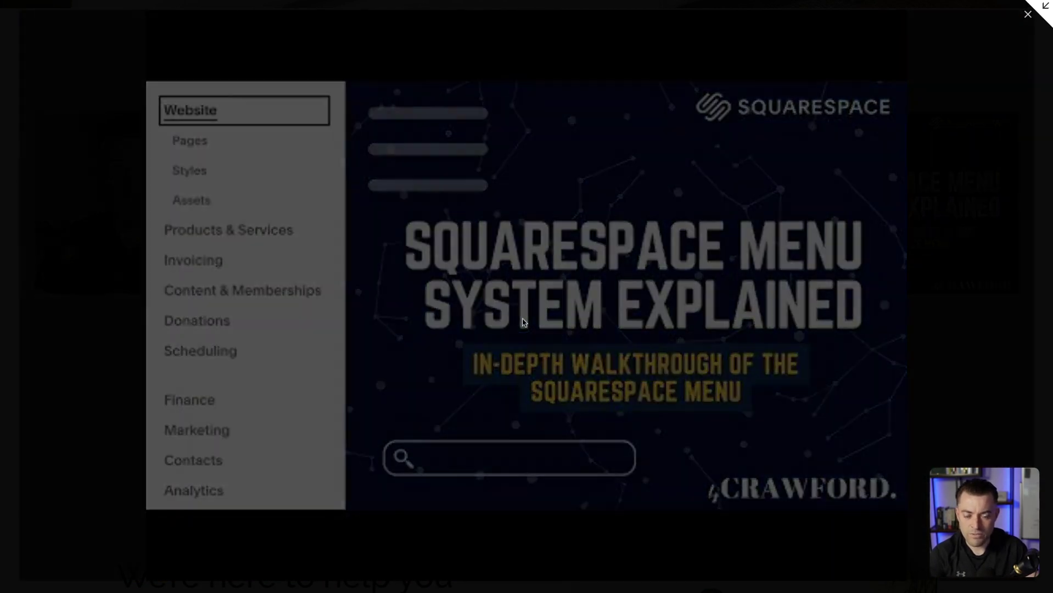